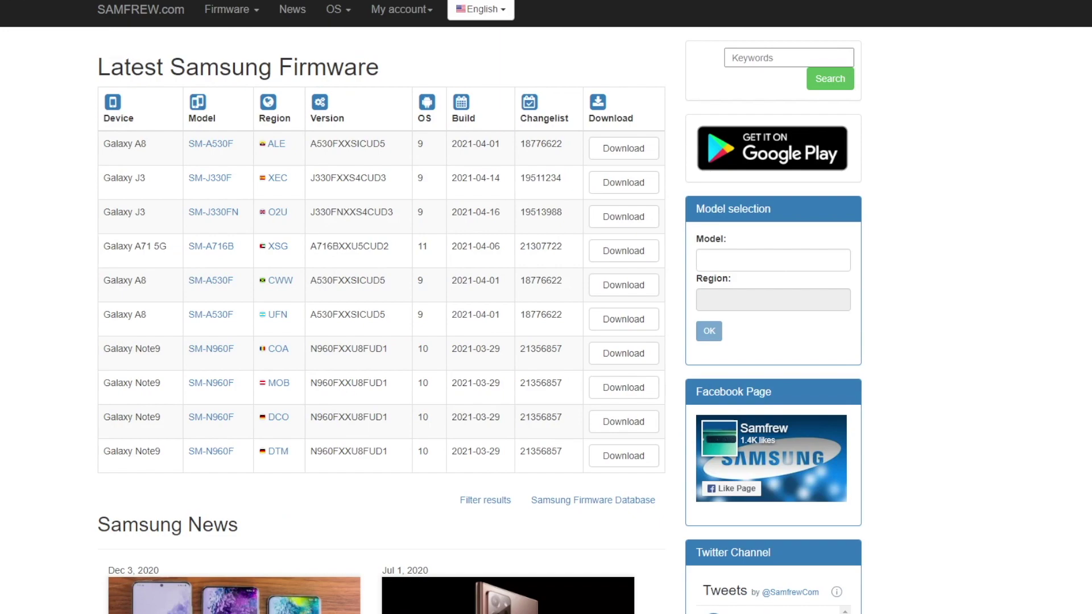
Confirm the tablet is SM-P610, then enter sm-p610 and select the Galaxy Tab S6 Lite (Wi-Fi).
{"action": "left_click", "coordinate": [790, 270]}
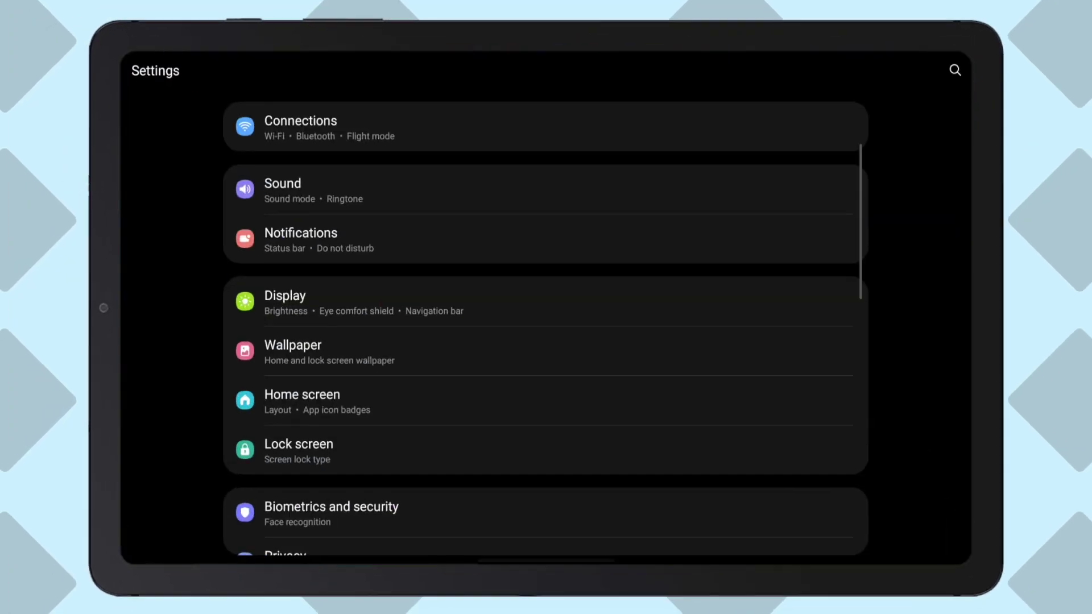
{"action": "scroll", "coordinate": [546, 324], "scroll_direction": "down", "scroll_amount": 10}
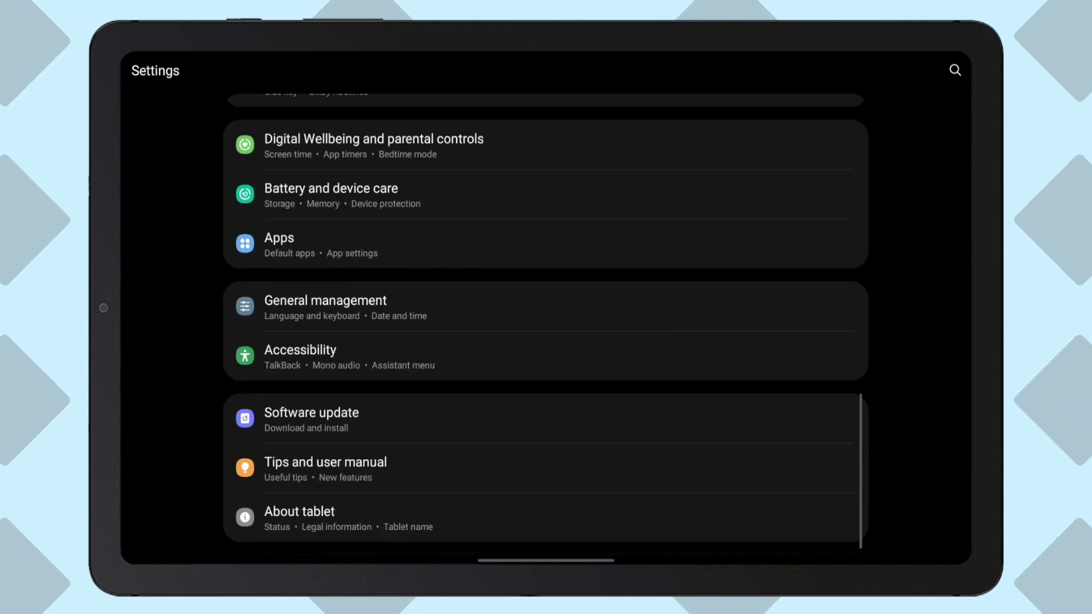
{"action": "left_click", "coordinate": [300, 517]}
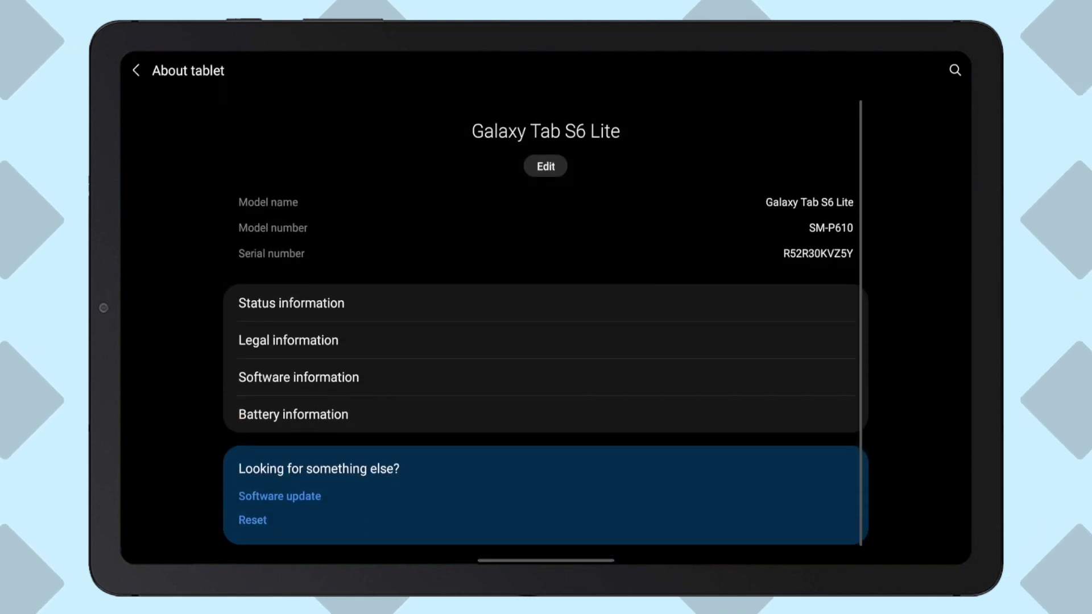
{"action": "scroll", "coordinate": [546, 341], "scroll_direction": "up", "scroll_amount": 3}
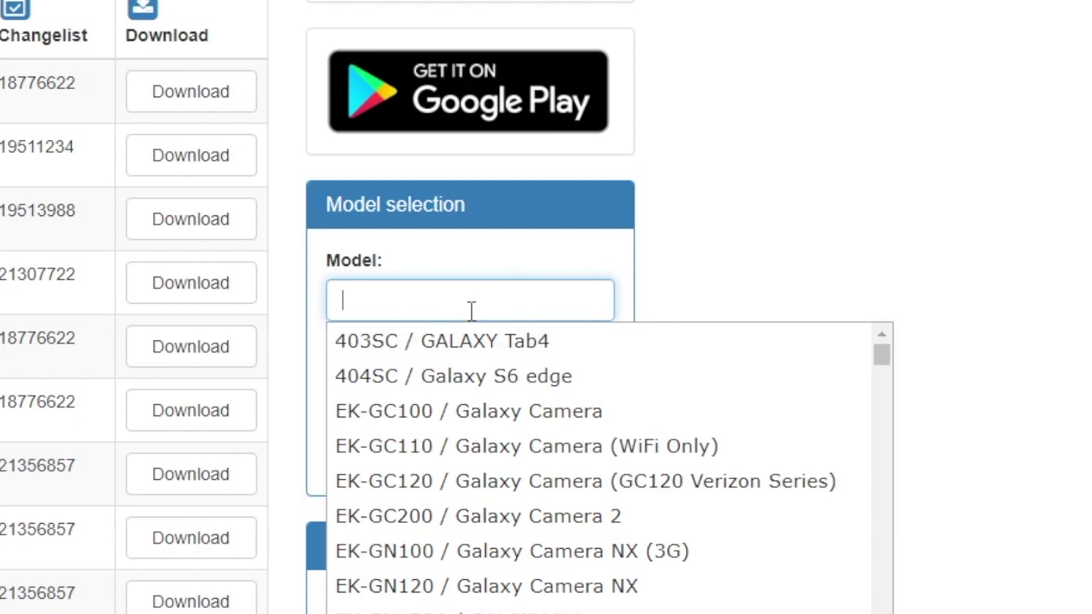
{"action": "type", "text": "m-"}
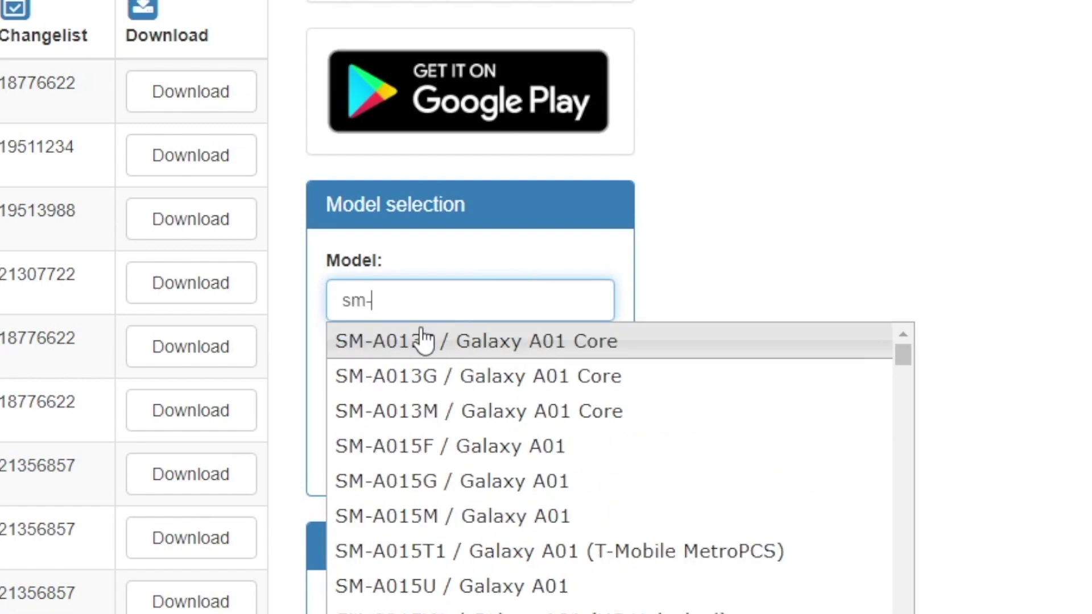
{"action": "type", "text": "p610"}
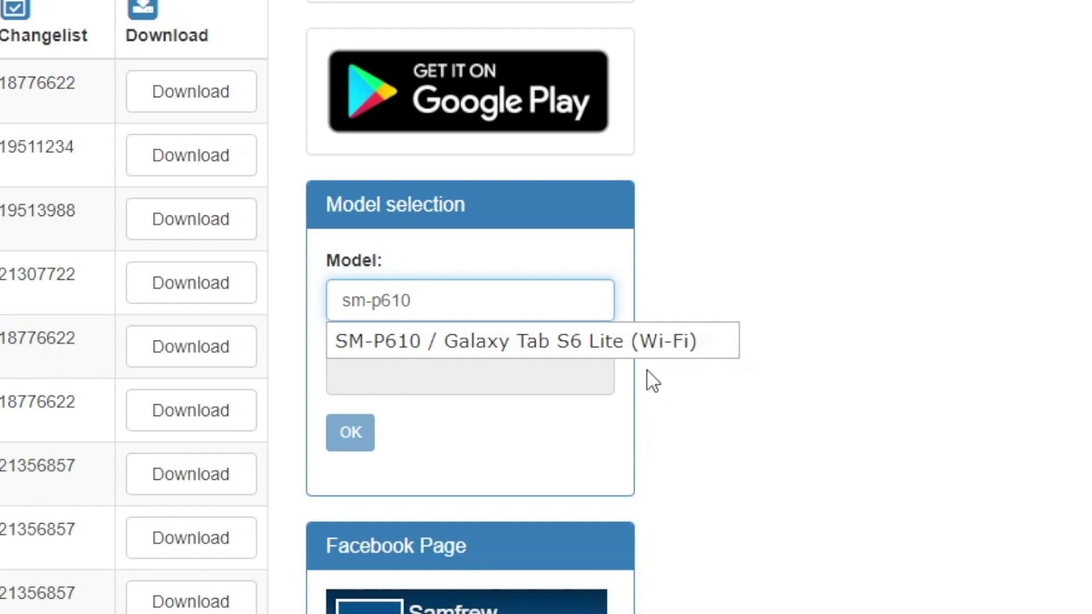
{"action": "left_click", "coordinate": [646, 347]}
{"action": "left_click", "coordinate": [341, 436]}
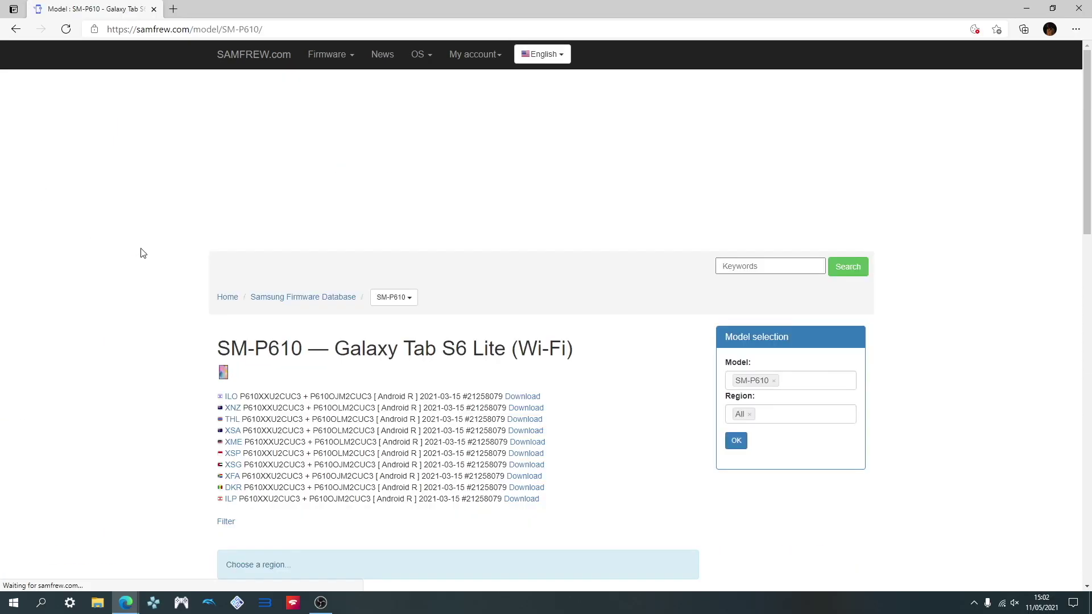
Open the United Kingdom (BTU) region and its P610XXU2CUC3 firmware page.
{"action": "scroll", "coordinate": [166, 255], "scroll_direction": "down", "scroll_amount": 9}
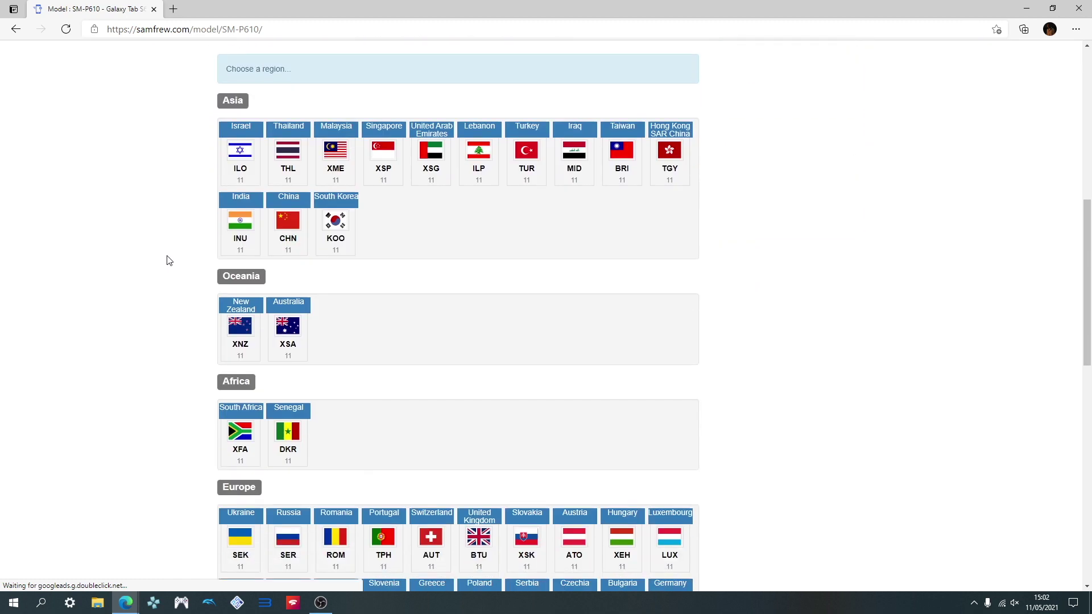
{"action": "scroll", "coordinate": [167, 261], "scroll_direction": "down", "scroll_amount": 4}
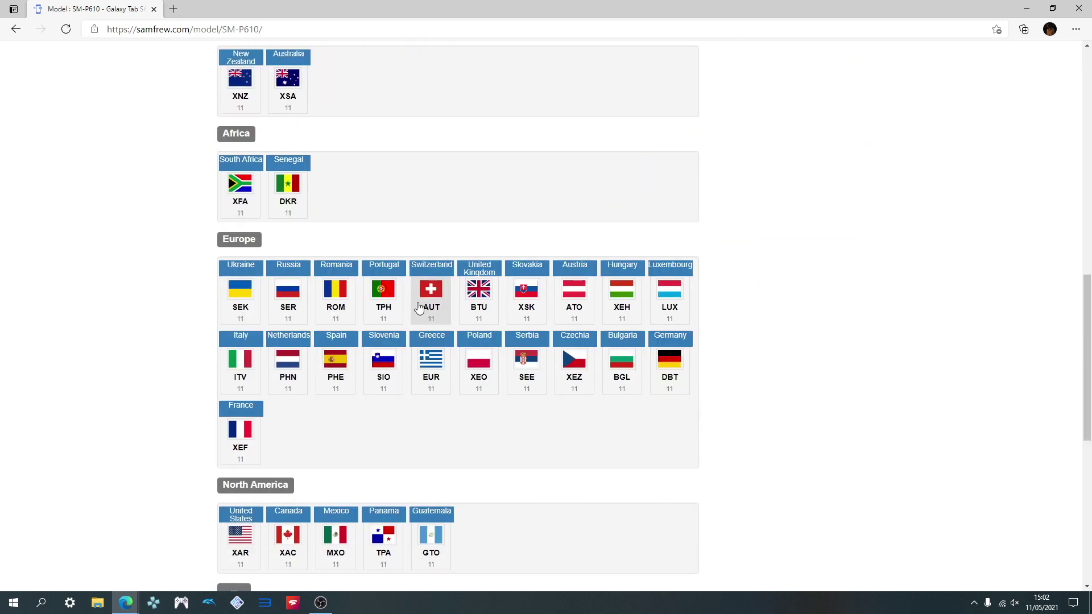
{"action": "left_click", "coordinate": [484, 288]}
{"action": "scroll", "coordinate": [146, 304], "scroll_direction": "down", "scroll_amount": 3}
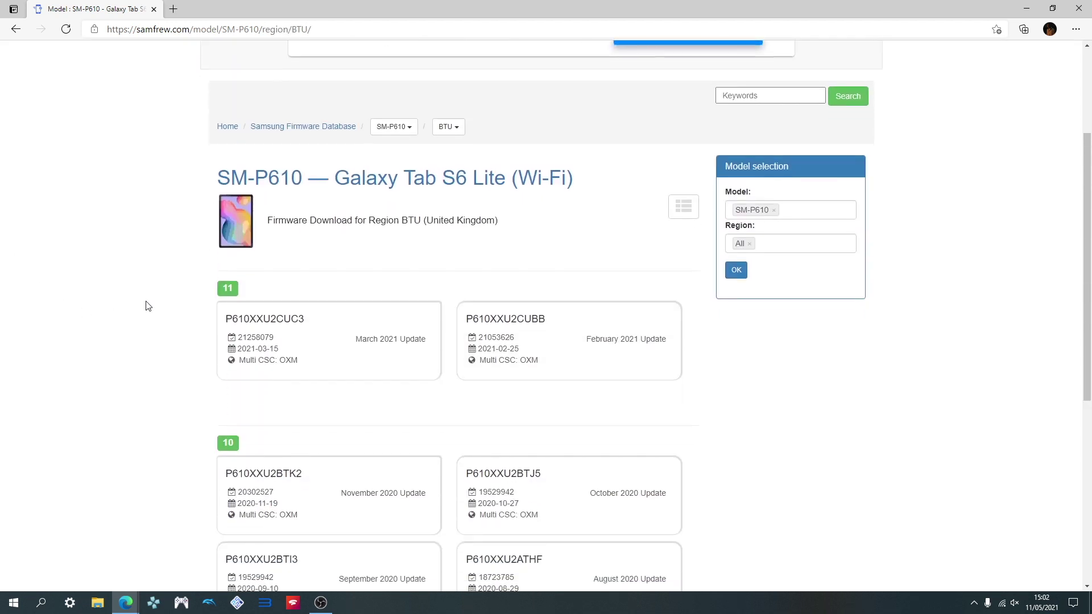
{"action": "scroll", "coordinate": [147, 305], "scroll_direction": "down", "scroll_amount": 1}
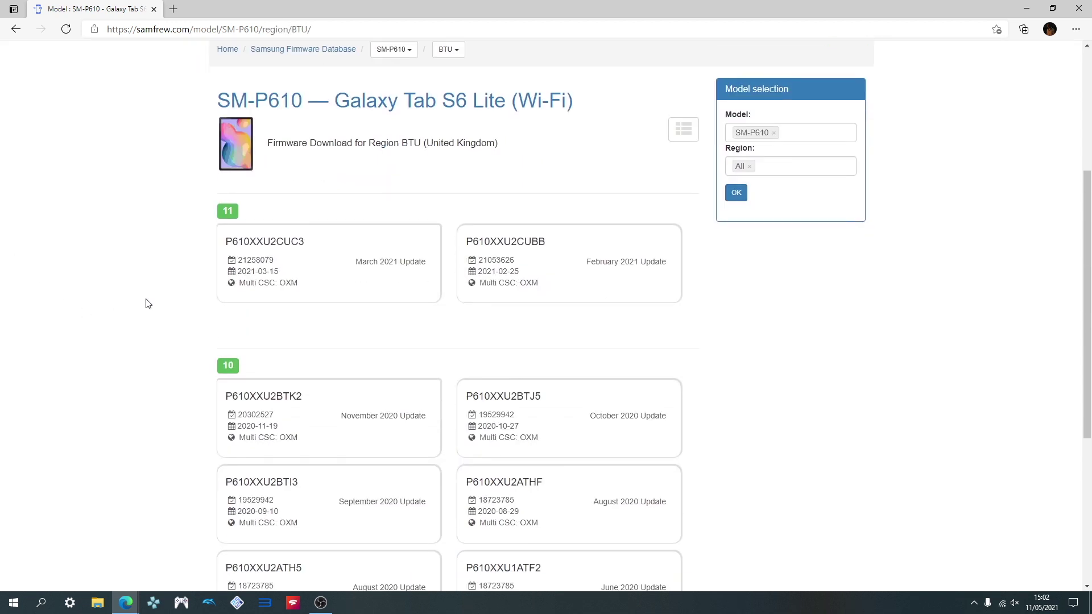
{"action": "left_click", "coordinate": [320, 251]}
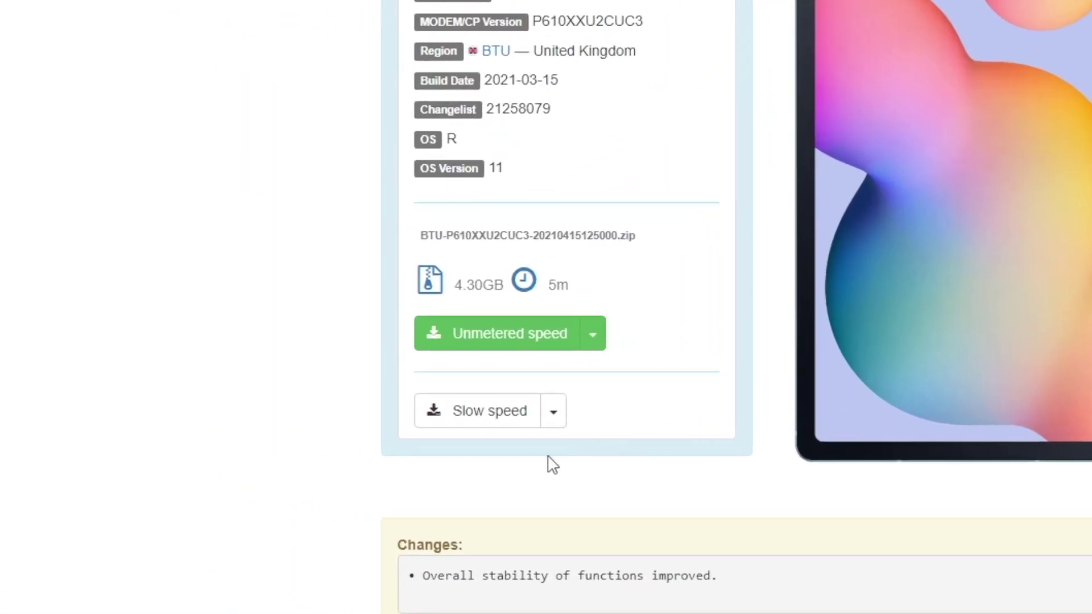
Download the P610XXU2CUC3 firmware zip and save it to the Desktop.
{"action": "left_click", "coordinate": [520, 418]}
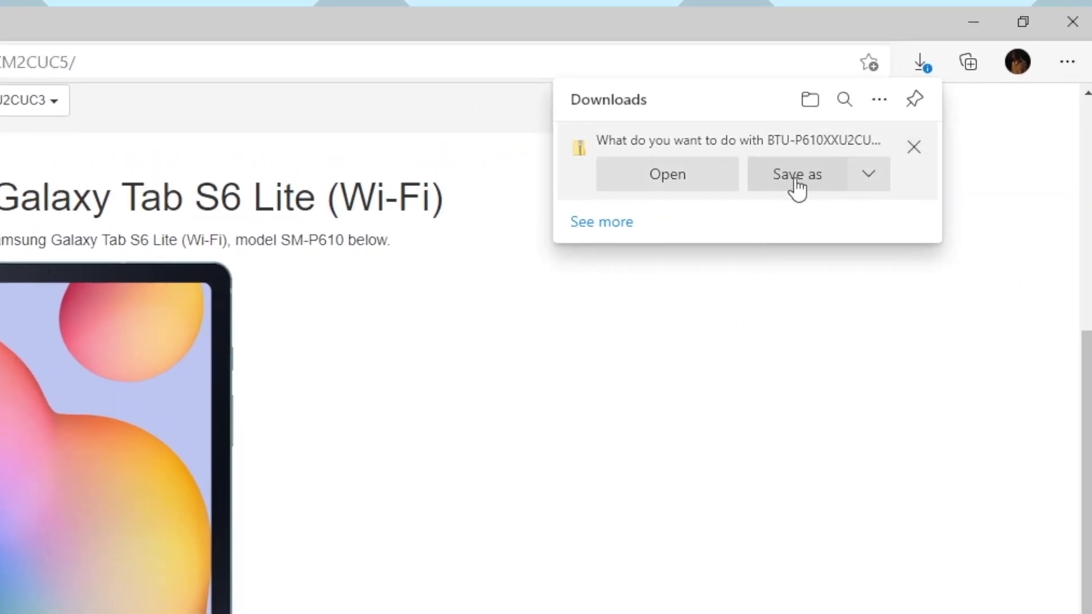
{"action": "left_click", "coordinate": [819, 145]}
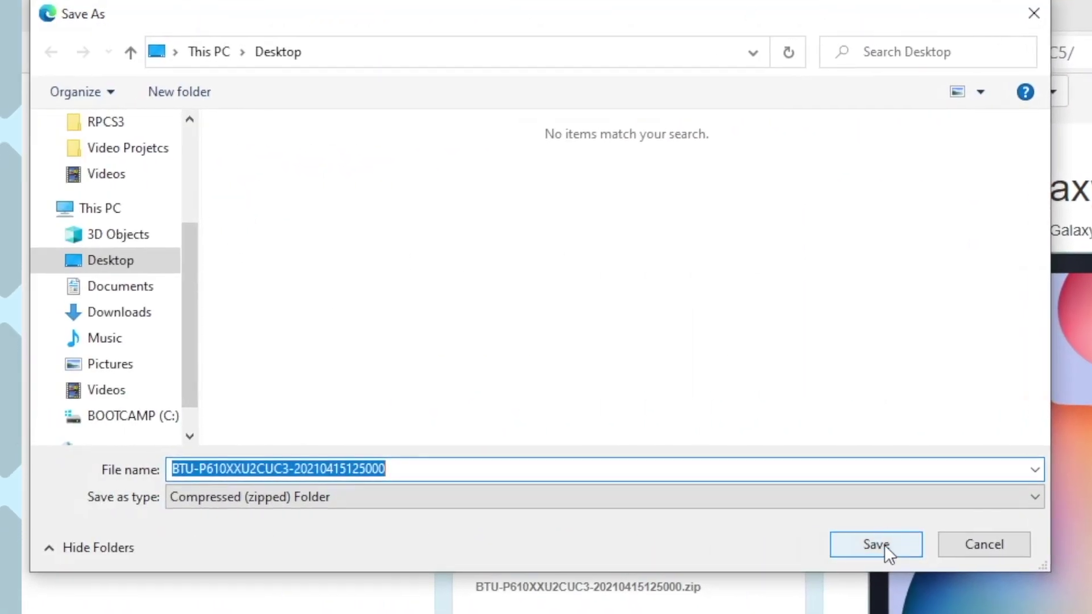
{"action": "left_click", "coordinate": [710, 546]}
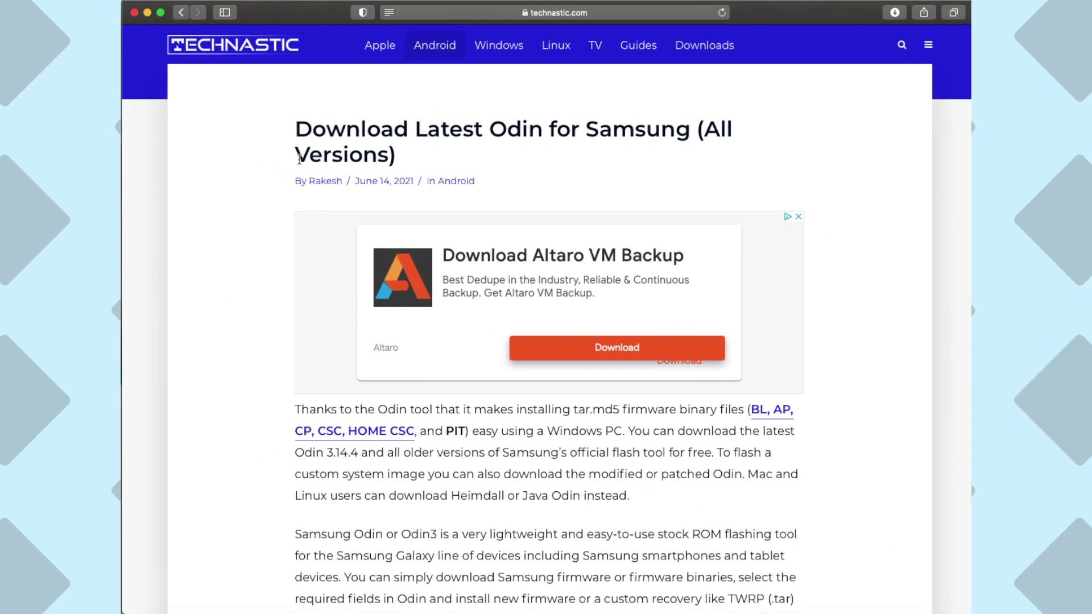
Scroll to the Latest Odin 3.14.4 heading and highlight the Odin3 v3.14.4.zip link.
{"action": "scroll", "coordinate": [299, 159], "scroll_direction": "down", "scroll_amount": 15}
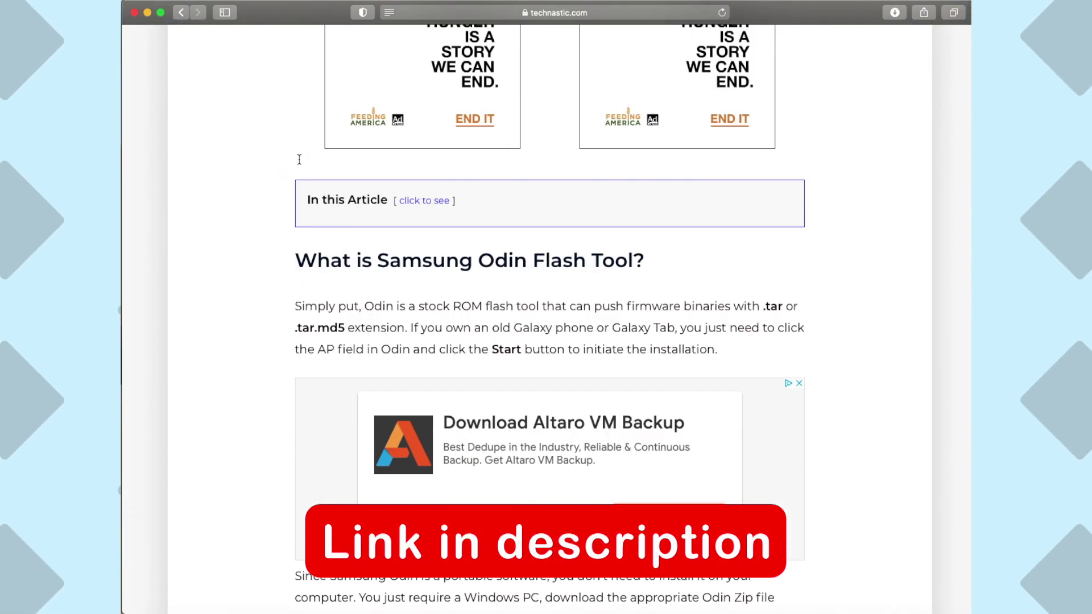
{"action": "scroll", "coordinate": [299, 159], "scroll_direction": "down", "scroll_amount": 12}
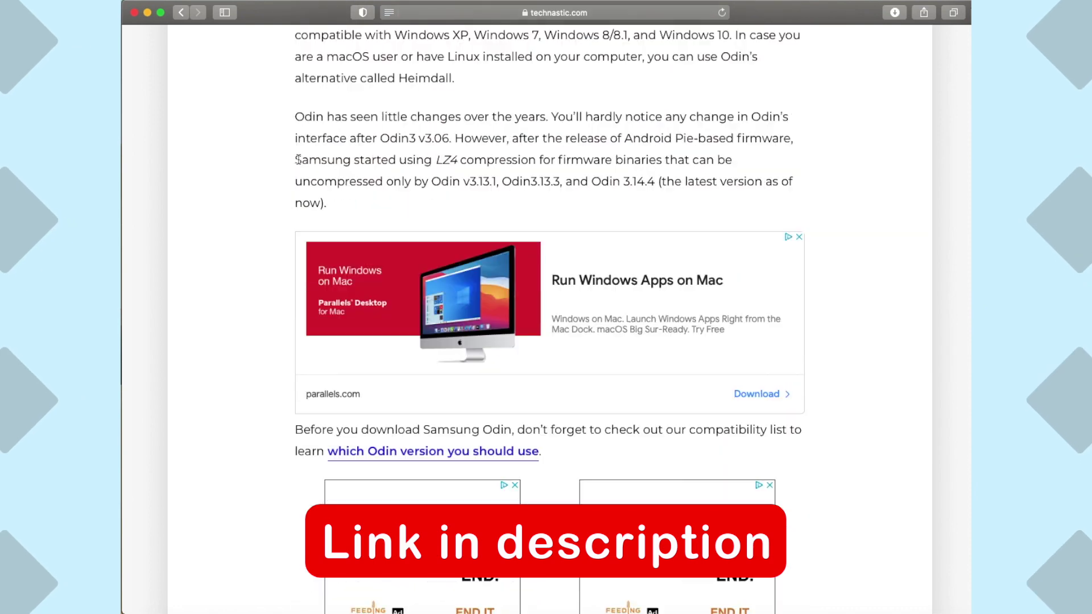
{"action": "scroll", "coordinate": [299, 163], "scroll_direction": "down", "scroll_amount": 3}
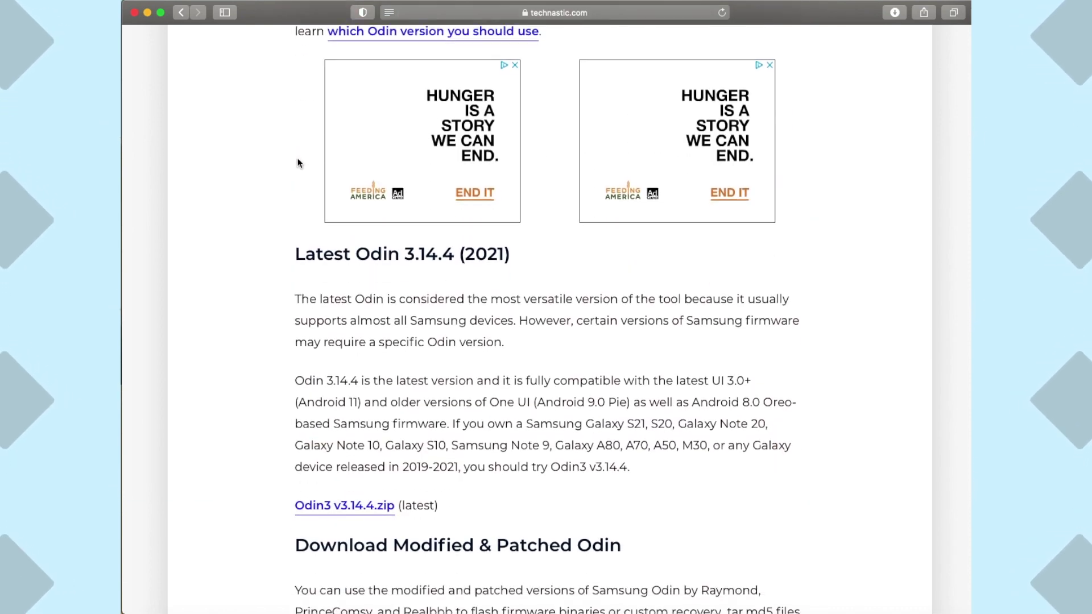
{"action": "left_click_drag", "start_coordinate": [296, 236], "coordinate": [390, 238]}
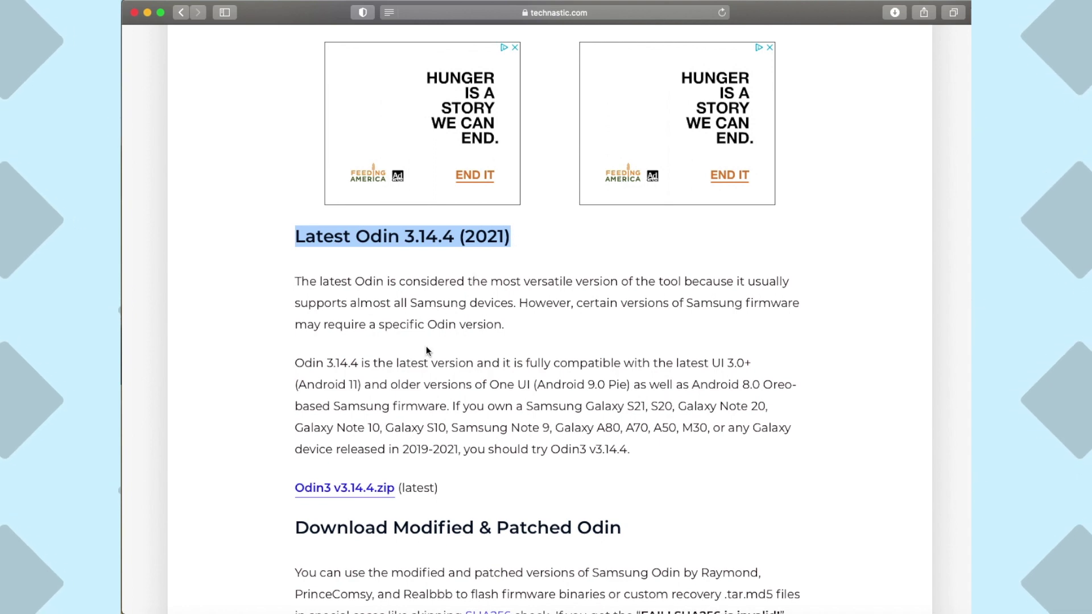
{"action": "scroll", "coordinate": [425, 346], "scroll_direction": "down", "scroll_amount": 2}
{"action": "left_click_drag", "start_coordinate": [399, 424], "coordinate": [300, 422]}
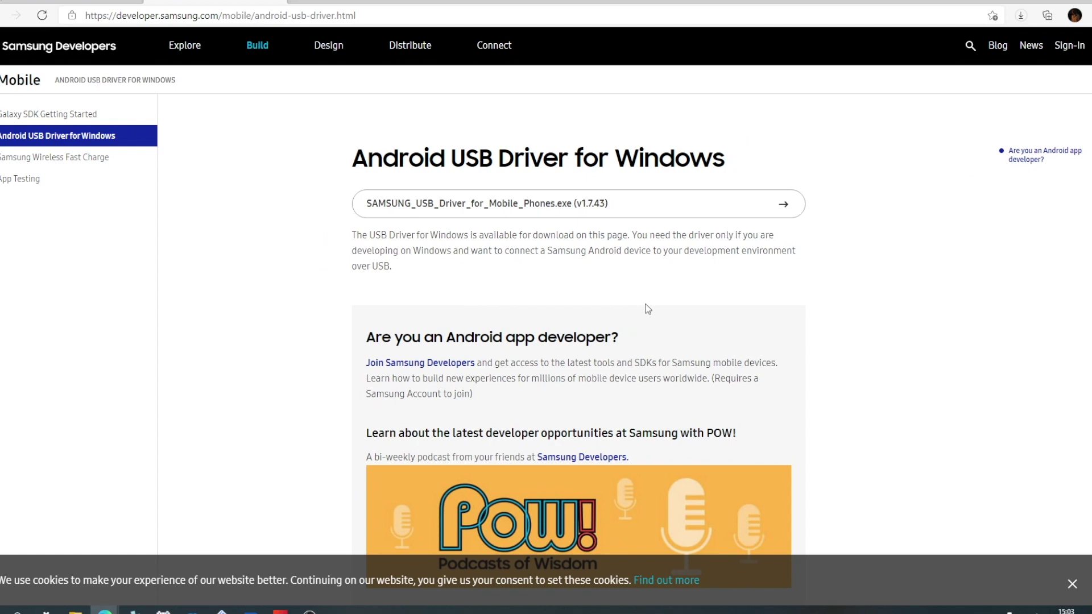
Save SAMSUNG_USB_Driver_for_Mobile_Phones.exe (v1.7.43) to the PC using Save as.
{"action": "left_click", "coordinate": [658, 215]}
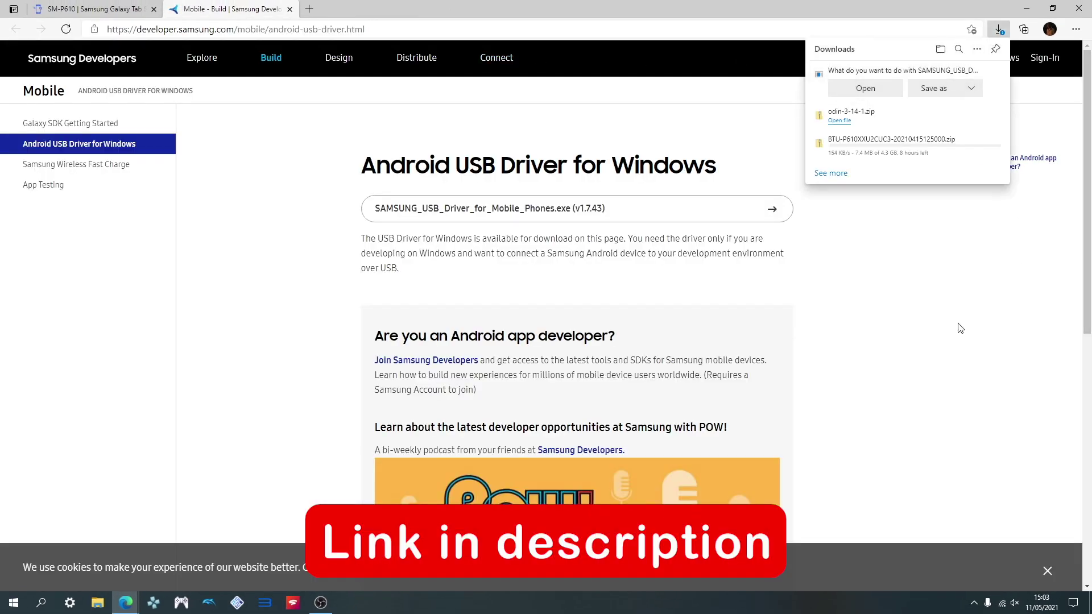
{"action": "left_click", "coordinate": [930, 89]}
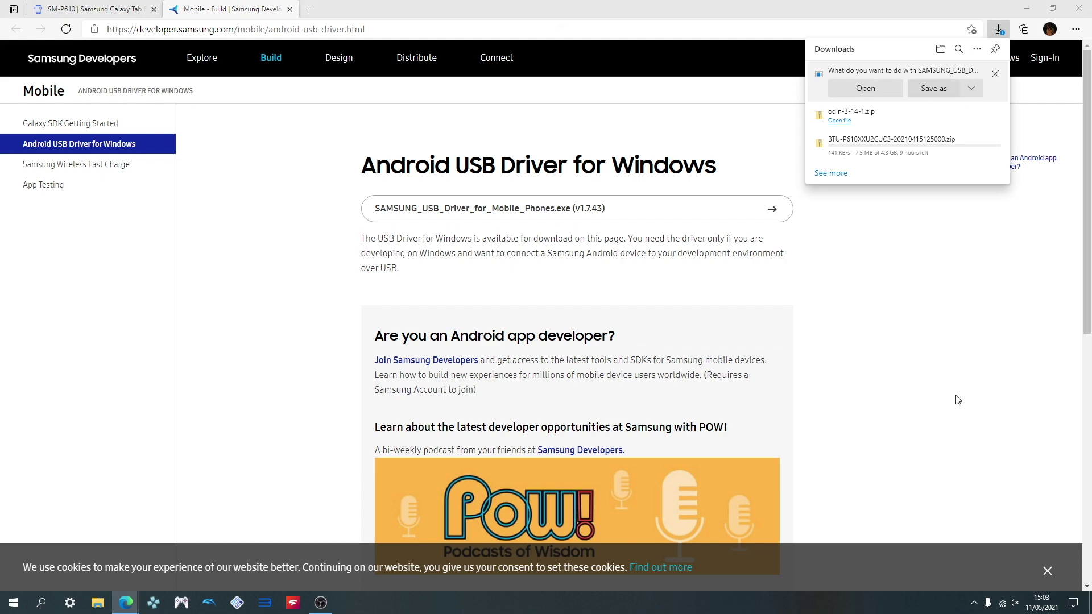
{"action": "left_click", "coordinate": [999, 321]}
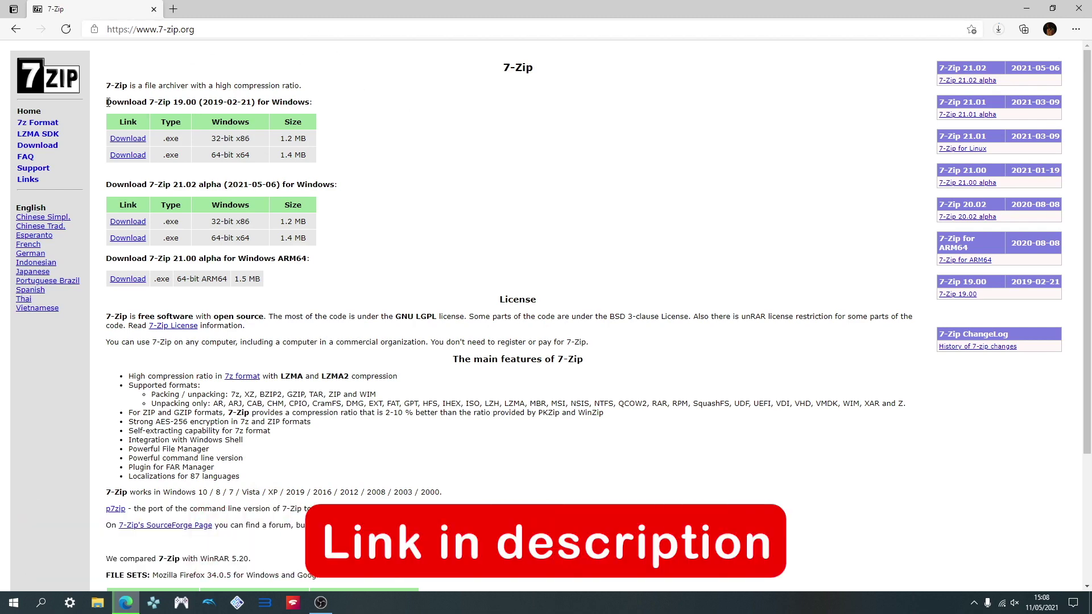
Download the 64-bit 7-Zip 19.00 installer and lz4_win64_v1_9_3.zip from the LZ4 release.
{"action": "left_click", "coordinate": [340, 109]}
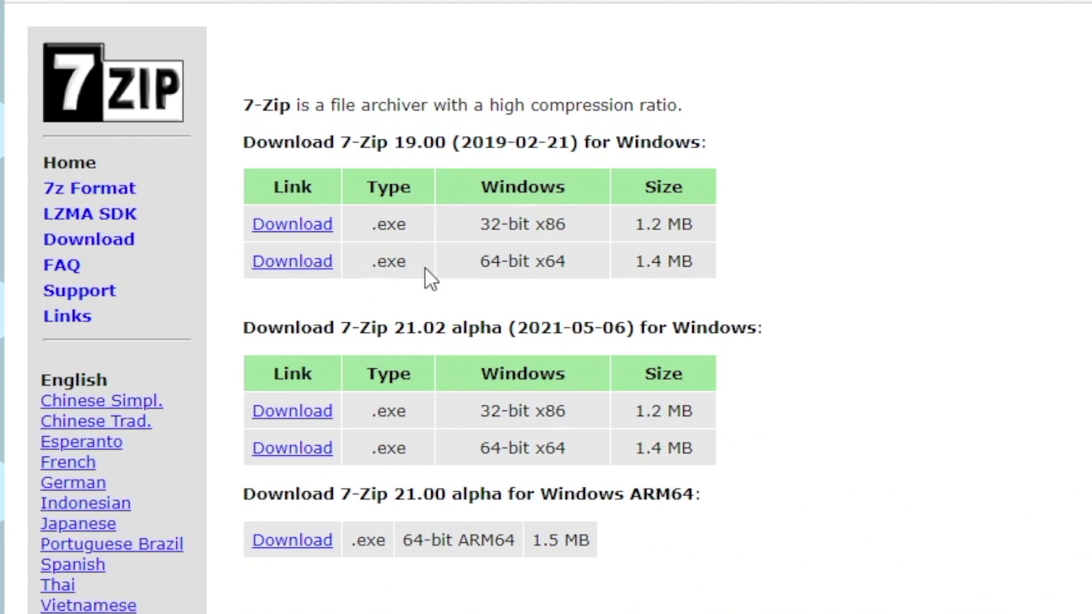
{"action": "left_click", "coordinate": [292, 266]}
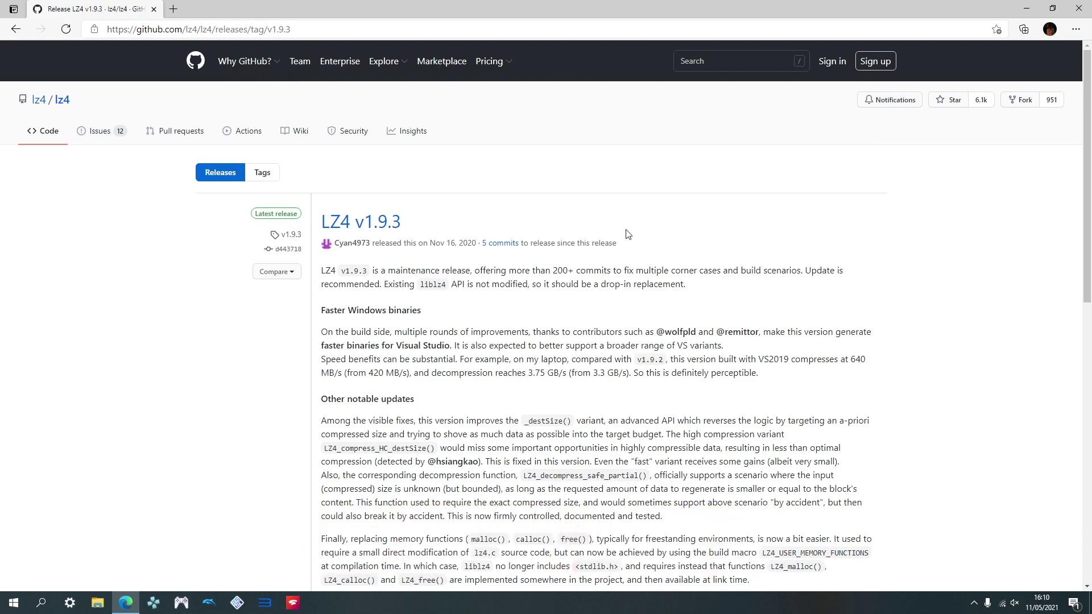
{"action": "scroll", "coordinate": [625, 239], "scroll_direction": "down", "scroll_amount": 12}
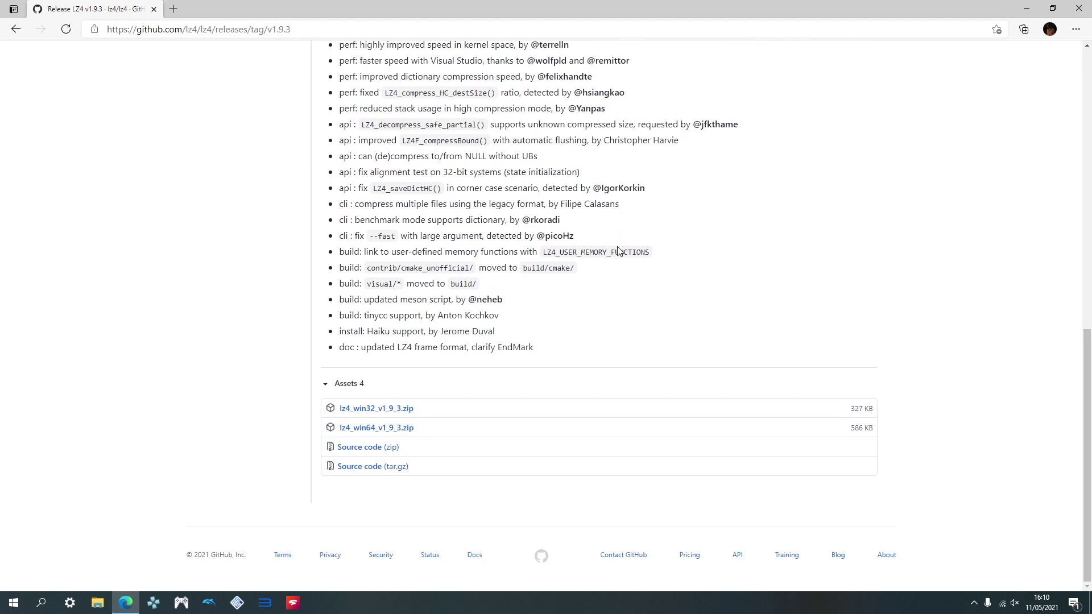
{"action": "left_click", "coordinate": [375, 433]}
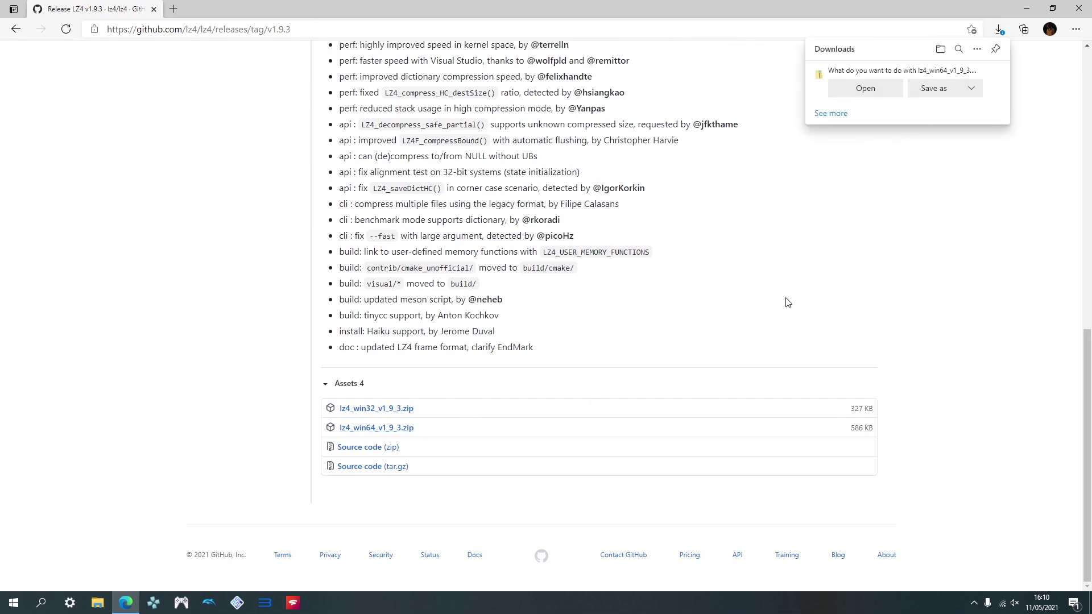
Save the LZ4 zip, extract Odin3 v3.14.4, and continue the USB driver setup with US English.
{"action": "left_click", "coordinate": [930, 88]}
{"action": "right_click", "coordinate": [452, 250]}
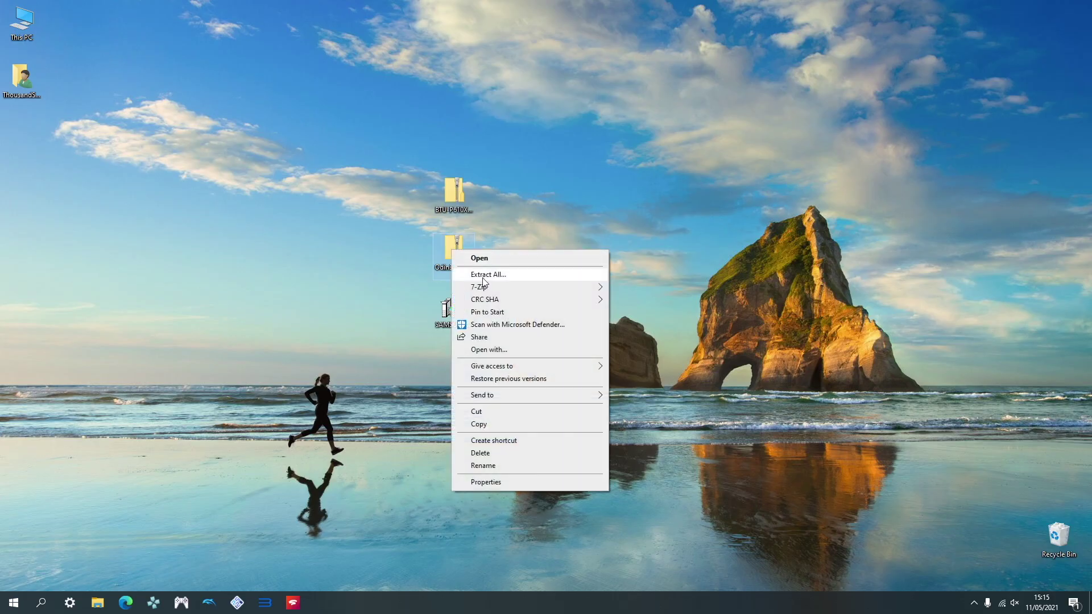
{"action": "mouse_move", "coordinate": [483, 286]}
{"action": "left_click", "coordinate": [666, 340]}
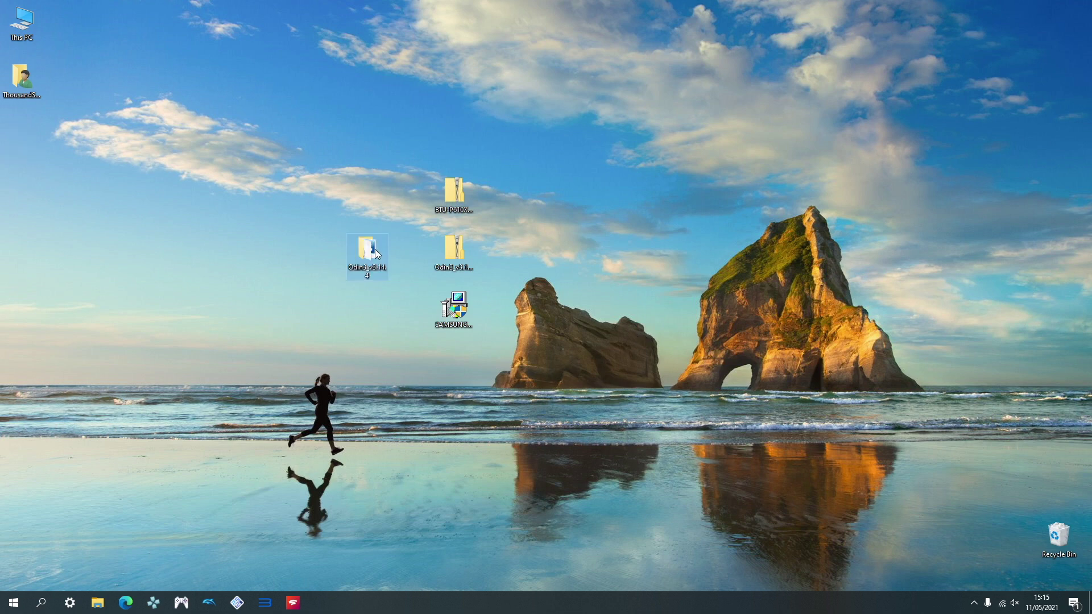
{"action": "double_click", "coordinate": [367, 250]}
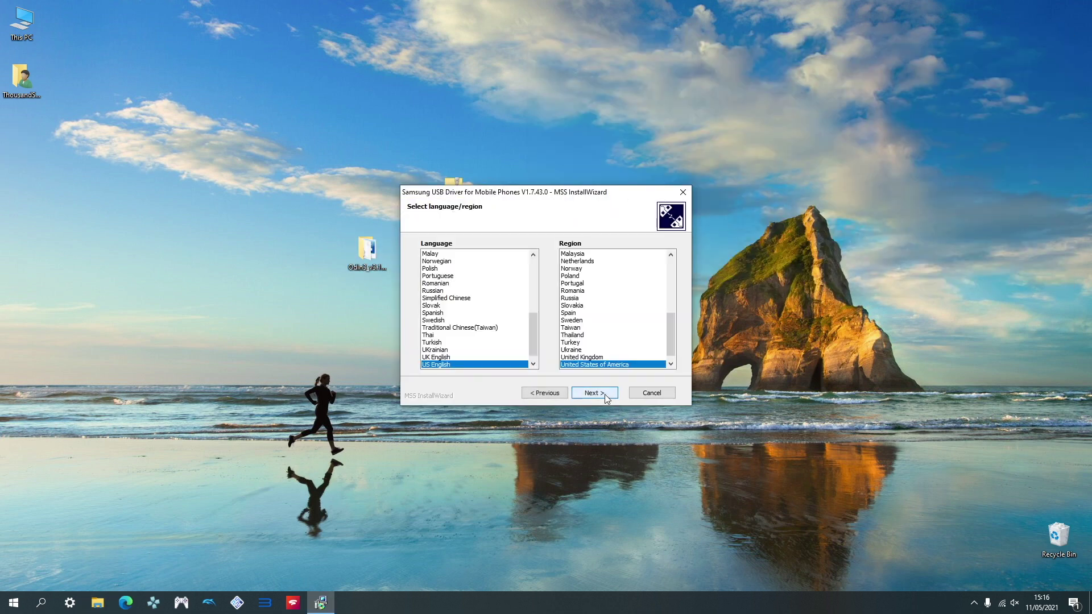
{"action": "left_click", "coordinate": [594, 393]}
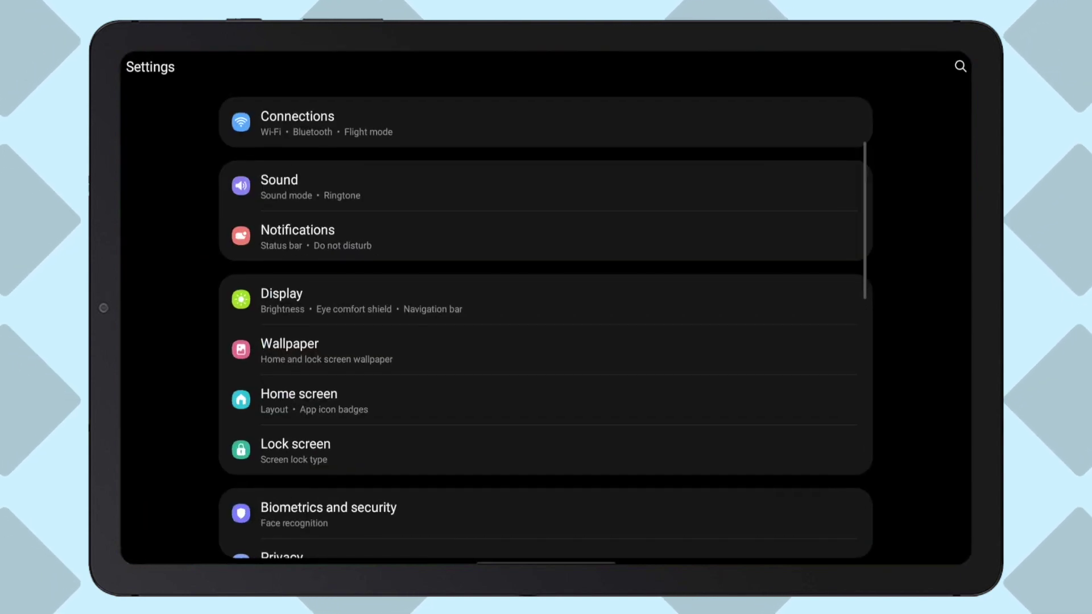
Tap Build number under About tablet > Software information until developer mode unlocks, then return to Settings.
{"action": "scroll", "coordinate": [546, 341], "scroll_direction": "down", "scroll_amount": 10}
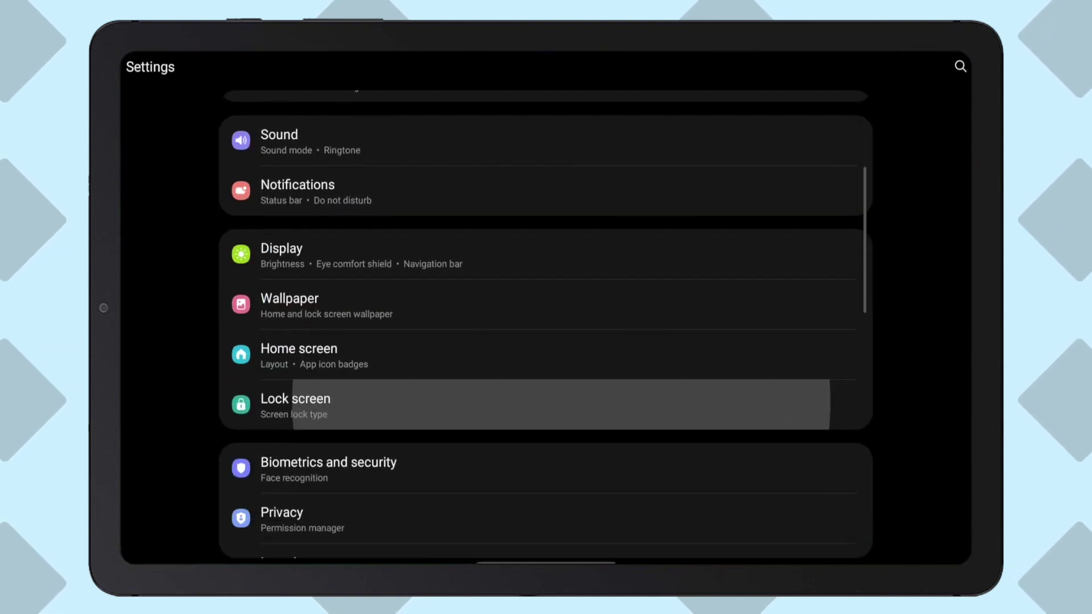
{"action": "left_click", "coordinate": [546, 520]}
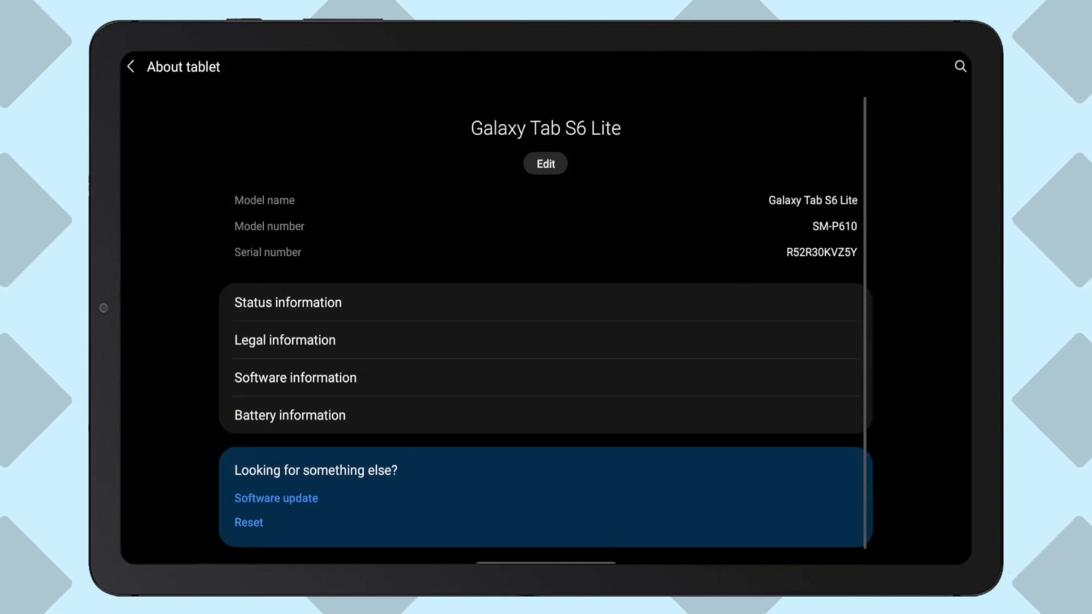
{"action": "left_click", "coordinate": [295, 378]}
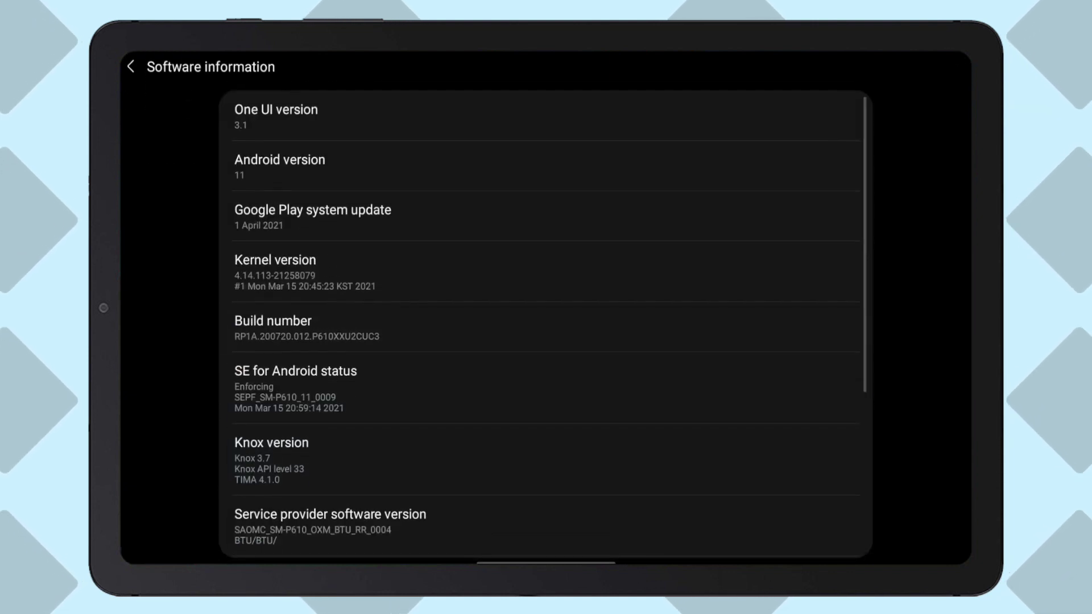
{"action": "scroll", "coordinate": [546, 324], "scroll_direction": "down", "scroll_amount": 2}
{"action": "scroll", "coordinate": [546, 285], "scroll_direction": "up", "scroll_amount": 1}
{"action": "left_click", "coordinate": [307, 327]}
{"action": "left_click", "coordinate": [307, 327]}
{"action": "left_click", "coordinate": [307, 327]}
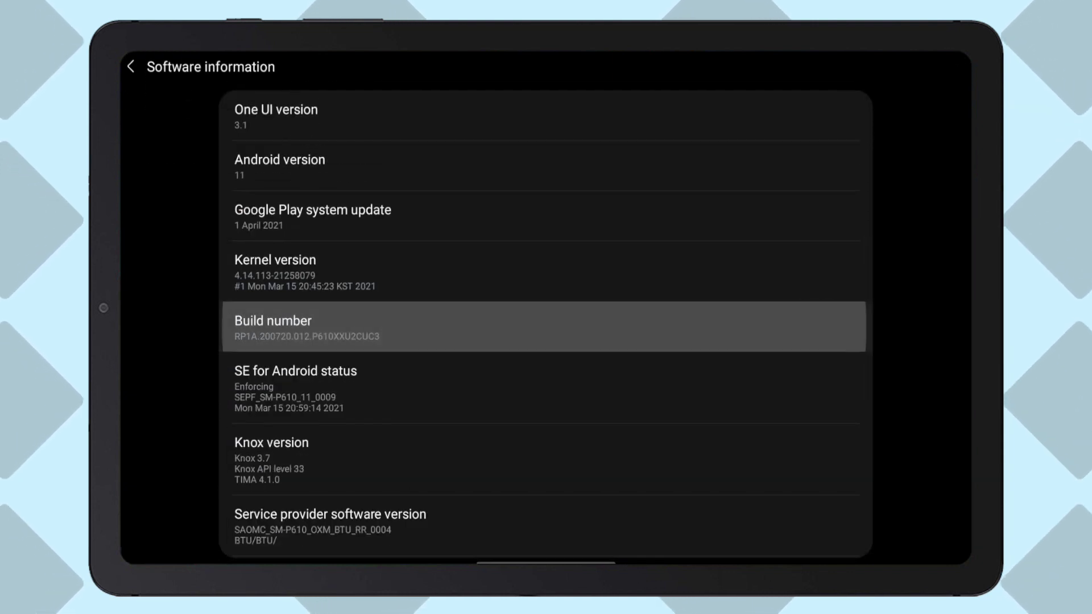
{"action": "left_click", "coordinate": [307, 327]}
{"action": "left_click", "coordinate": [307, 327]}
{"action": "left_click", "coordinate": [307, 327]}
{"action": "left_click", "coordinate": [307, 327]}
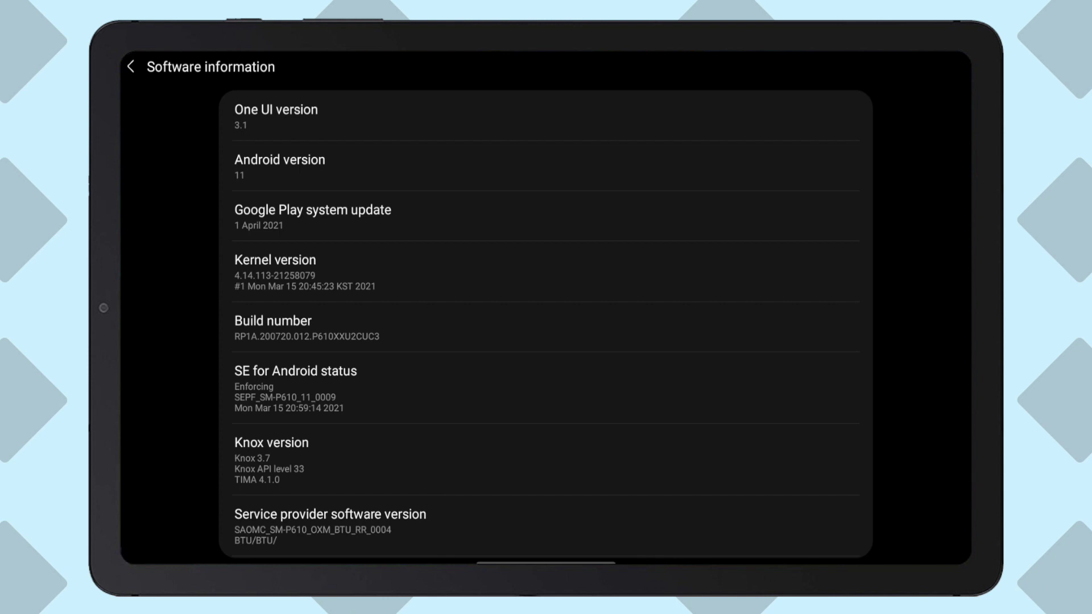
{"action": "key", "text": "Escape"}
{"action": "key", "text": "Escape"}
In Developer options, switch on OEM unlocking and confirm with Enable.
{"action": "left_click", "coordinate": [313, 519]}
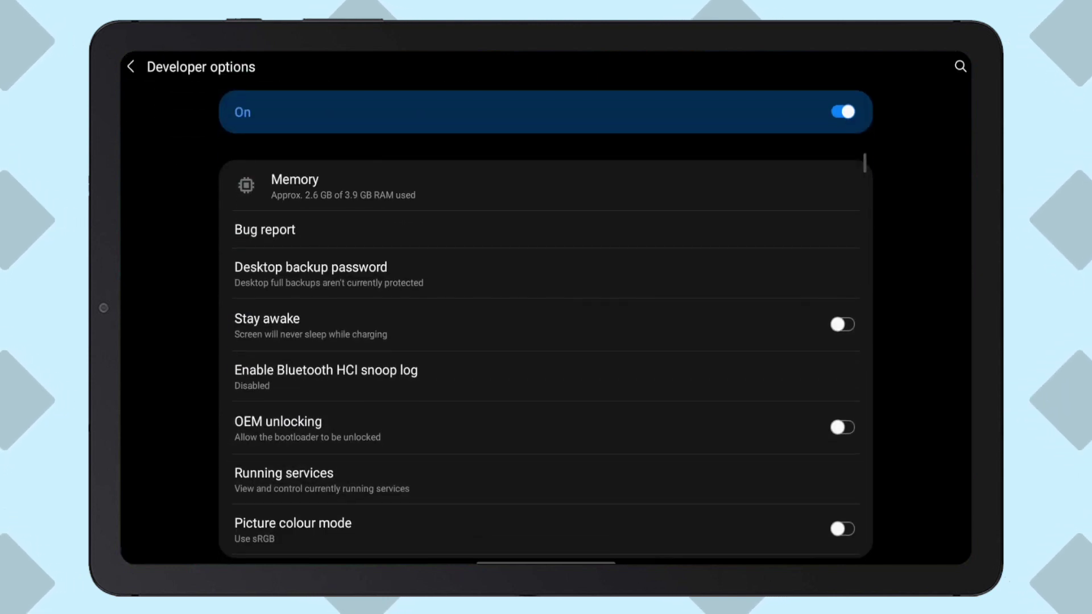
{"action": "scroll", "coordinate": [545, 352], "scroll_direction": "down", "scroll_amount": 3}
{"action": "left_click", "coordinate": [842, 305]}
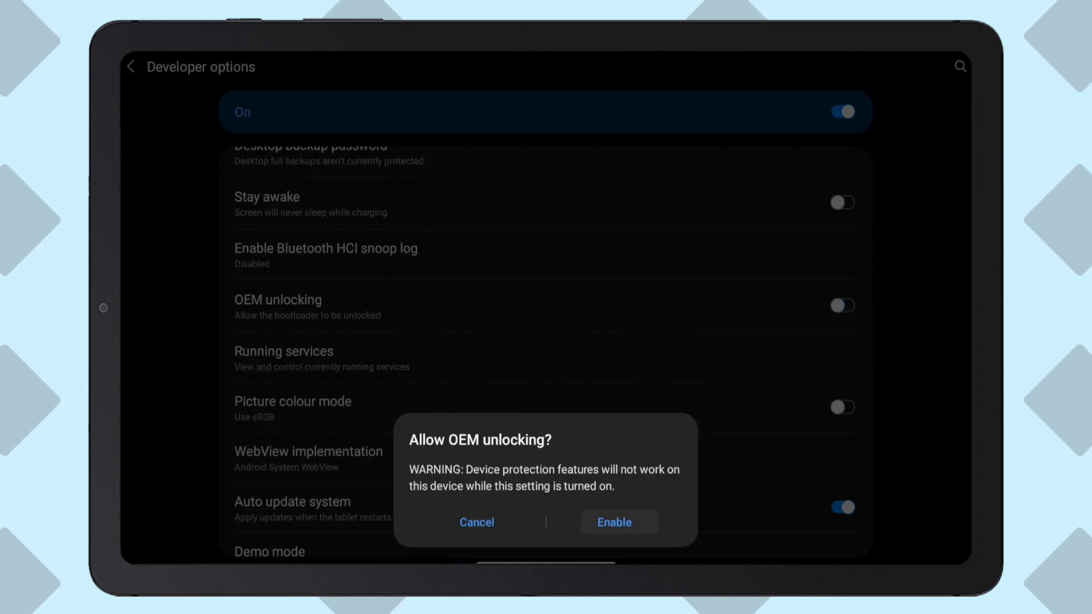
{"action": "left_click", "coordinate": [614, 522]}
Switch on USB debugging and confirm with OK.
{"action": "scroll", "coordinate": [545, 353], "scroll_direction": "down", "scroll_amount": 5}
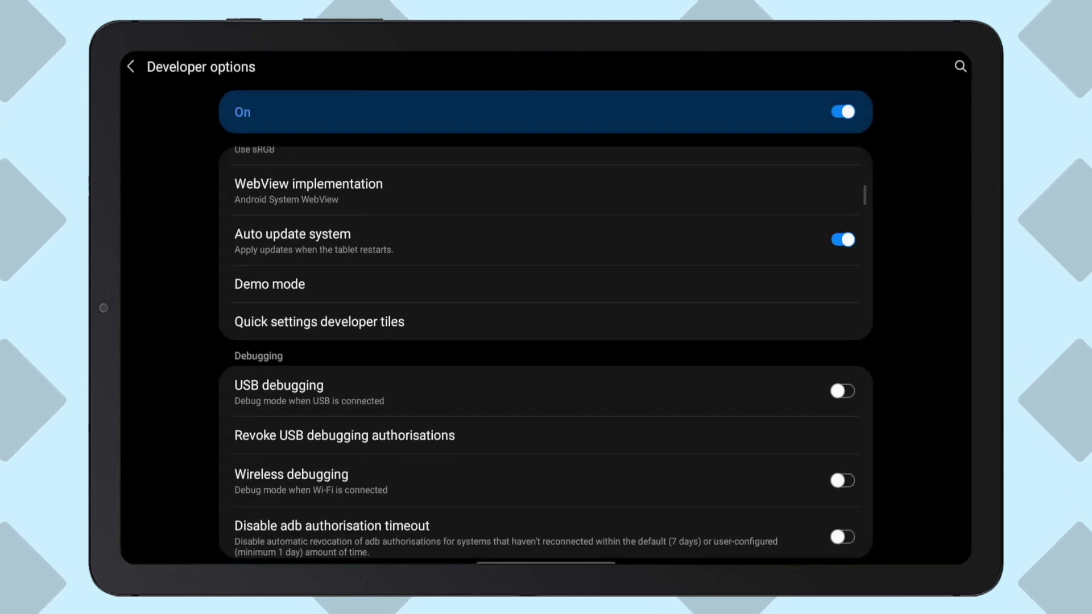
{"action": "left_click", "coordinate": [843, 324]}
{"action": "left_click", "coordinate": [617, 522]}
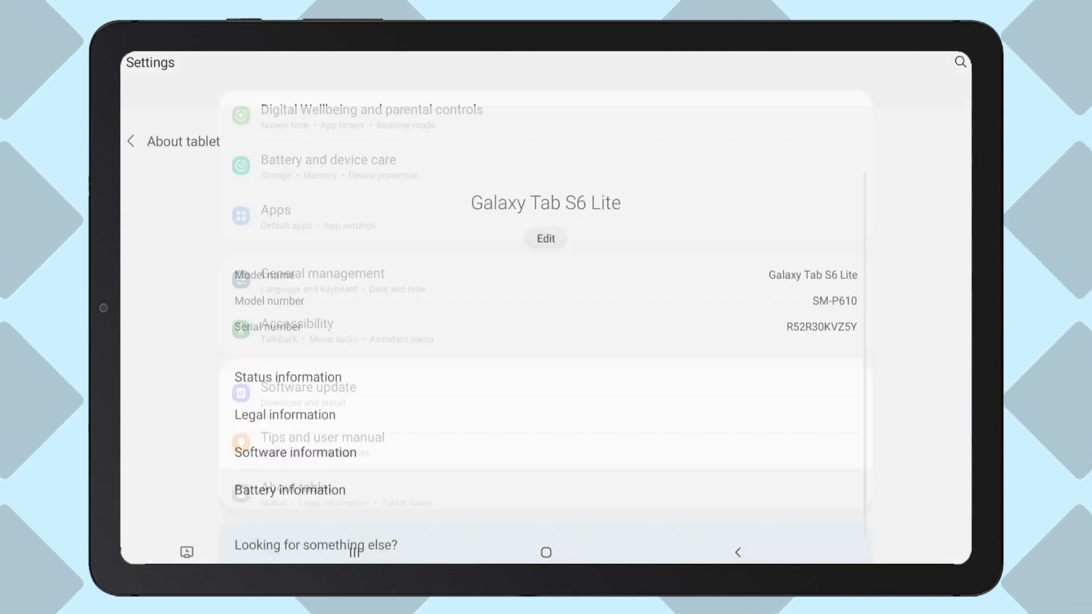
Tap Build number in Software information to re-enable developer mode, then go back to Settings.
{"action": "left_click", "coordinate": [546, 377]}
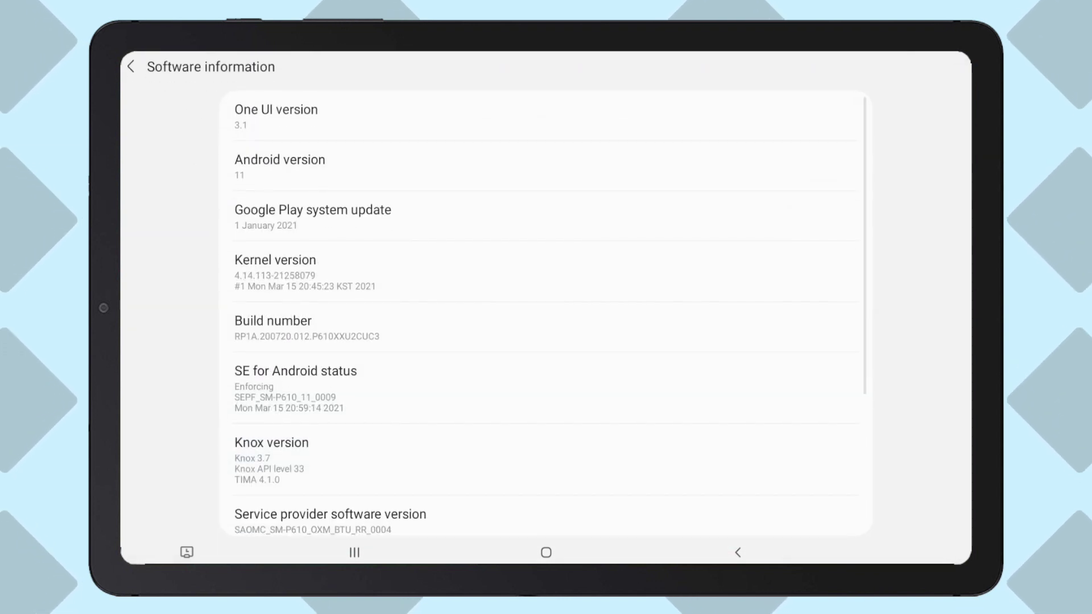
{"action": "scroll", "coordinate": [546, 313], "scroll_direction": "down", "scroll_amount": 2}
{"action": "left_click", "coordinate": [307, 270]}
{"action": "left_click", "coordinate": [307, 270]}
{"action": "left_click", "coordinate": [307, 270]}
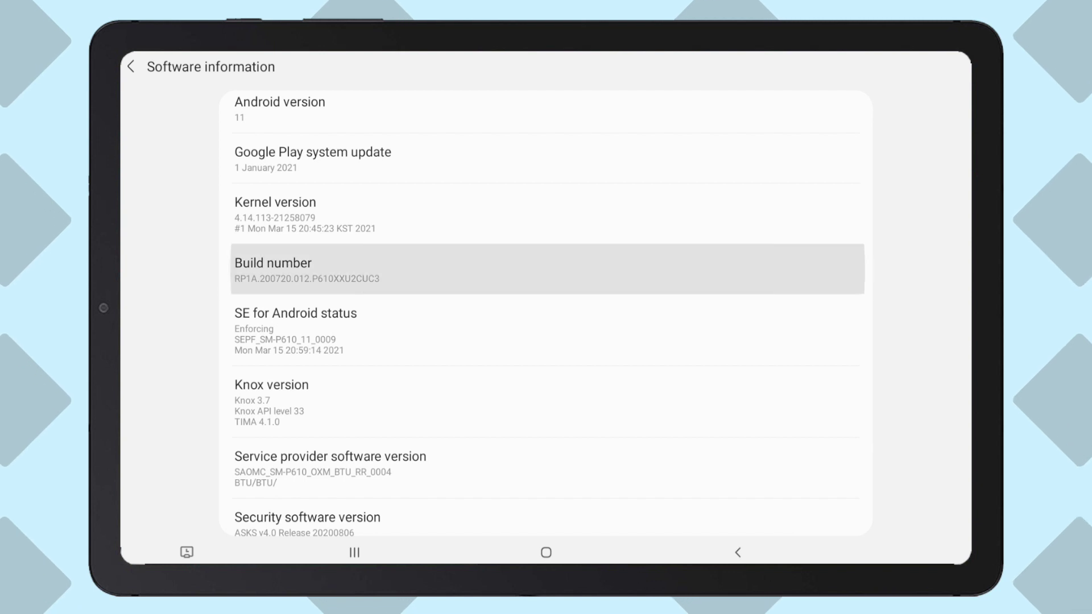
{"action": "left_click", "coordinate": [307, 270]}
{"action": "left_click", "coordinate": [307, 270]}
{"action": "left_click", "coordinate": [307, 270]}
{"action": "left_click", "coordinate": [307, 270]}
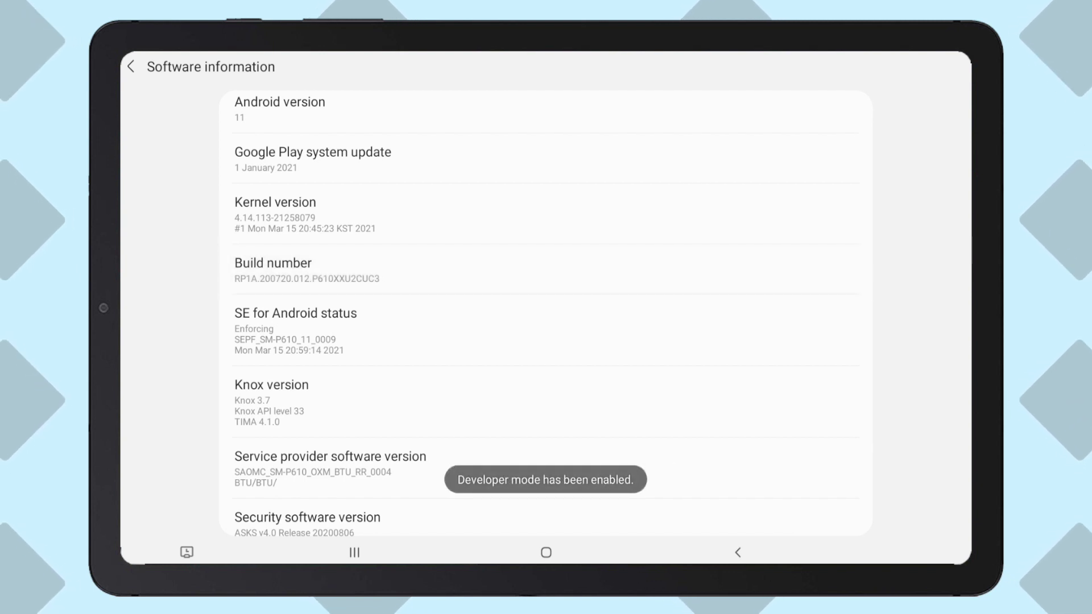
{"action": "left_click", "coordinate": [738, 552]}
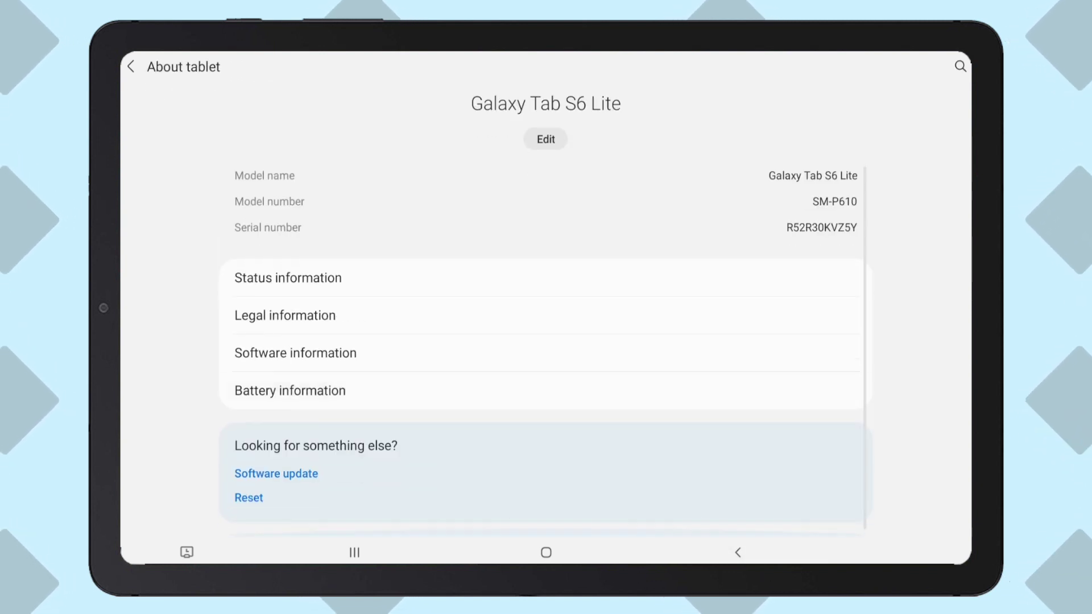
{"action": "left_click", "coordinate": [738, 552]}
In Developer options, switch USB debugging on.
{"action": "scroll", "coordinate": [546, 312], "scroll_direction": "down", "scroll_amount": 2}
{"action": "left_click", "coordinate": [307, 498]}
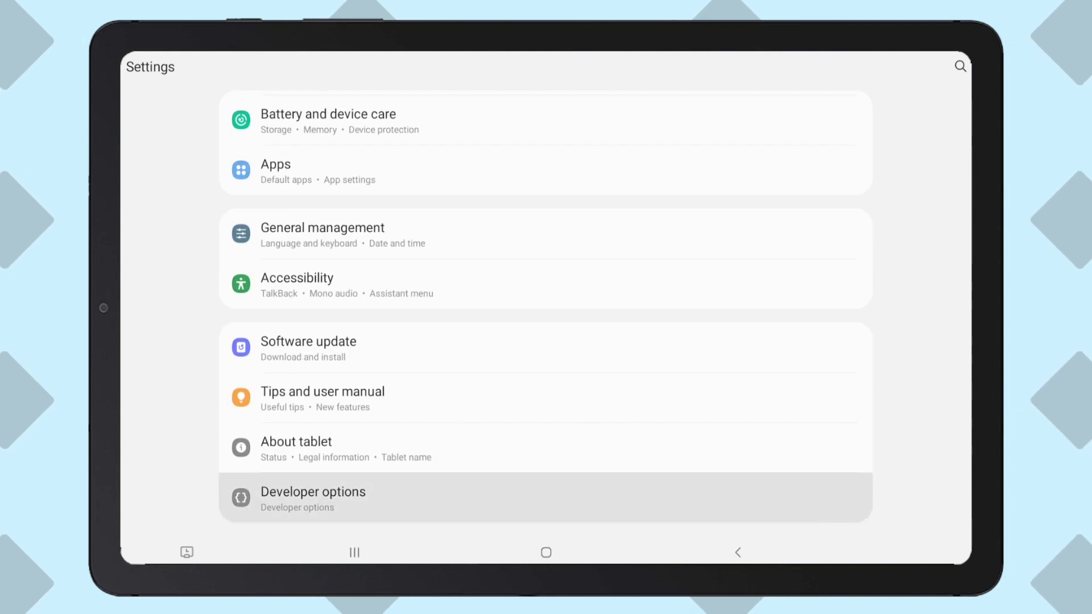
{"action": "scroll", "coordinate": [546, 341], "scroll_direction": "down", "scroll_amount": 3}
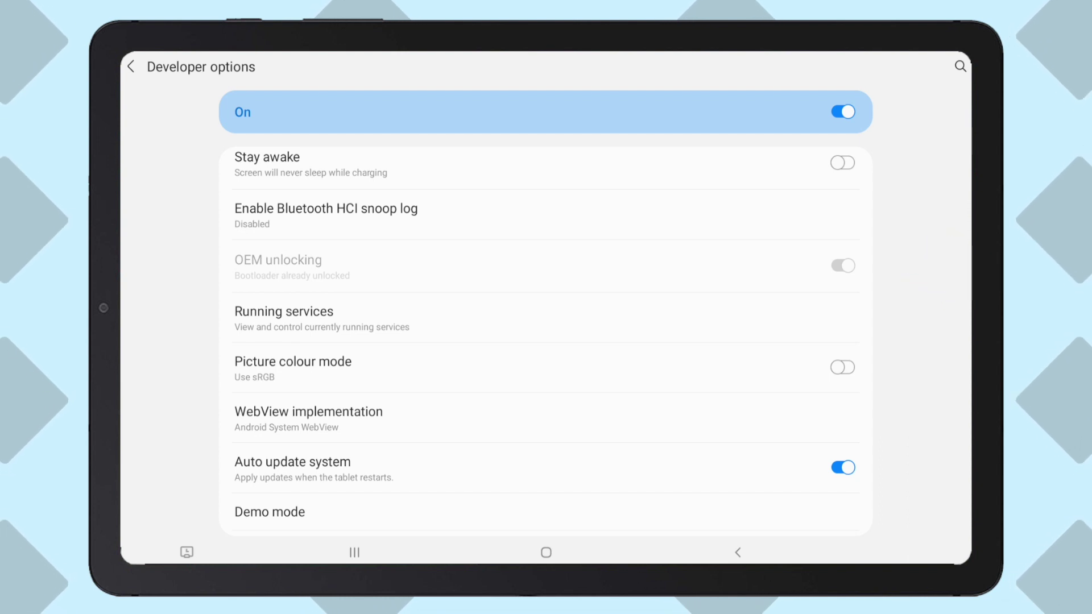
{"action": "scroll", "coordinate": [546, 341], "scroll_direction": "down", "scroll_amount": 3}
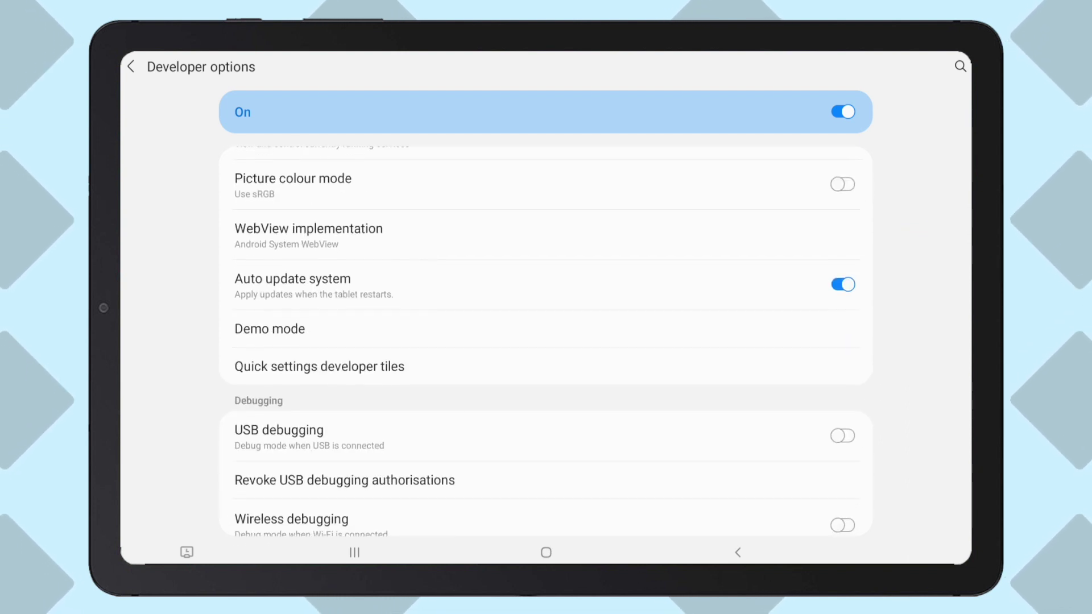
{"action": "left_click", "coordinate": [842, 435]}
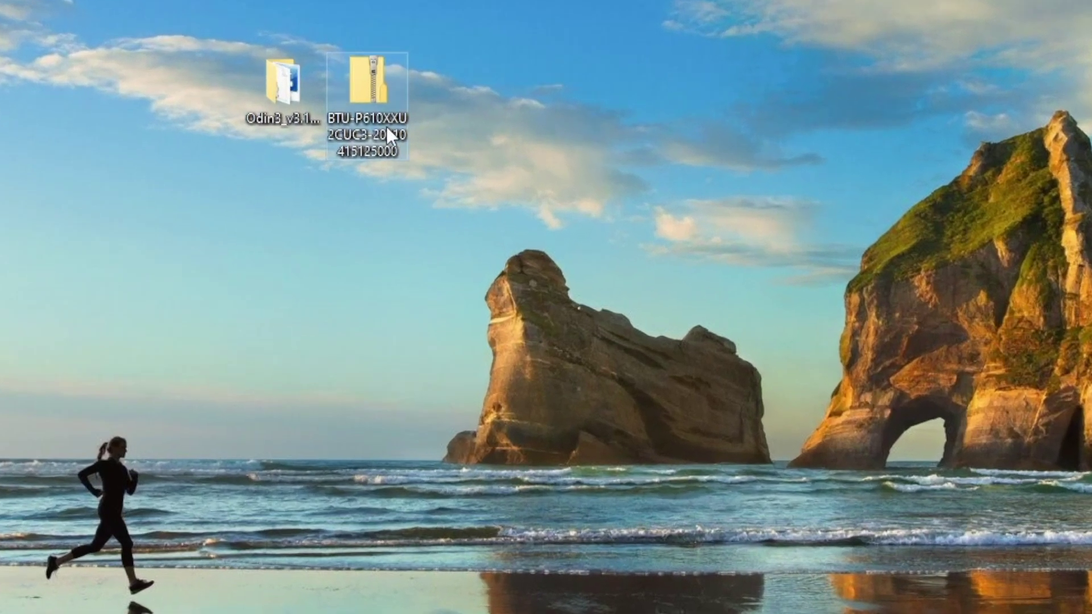
Open the BTU firmware zip in 7-Zip and copy the AP tar.md5 file to the desktop.
{"action": "right_click", "coordinate": [457, 202]}
{"action": "mouse_move", "coordinate": [517, 177]}
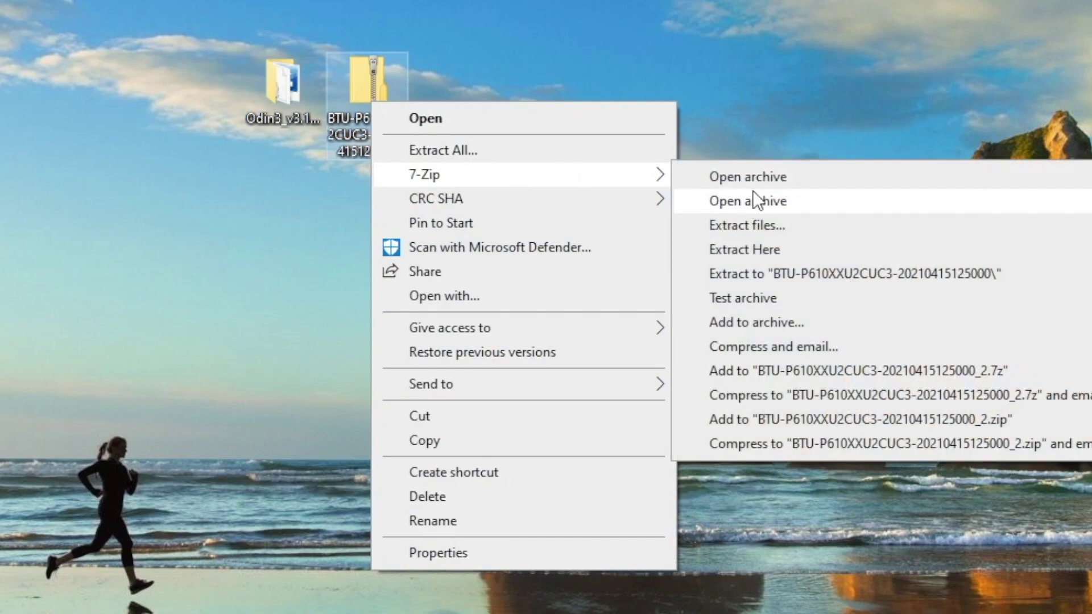
{"action": "left_click", "coordinate": [746, 202]}
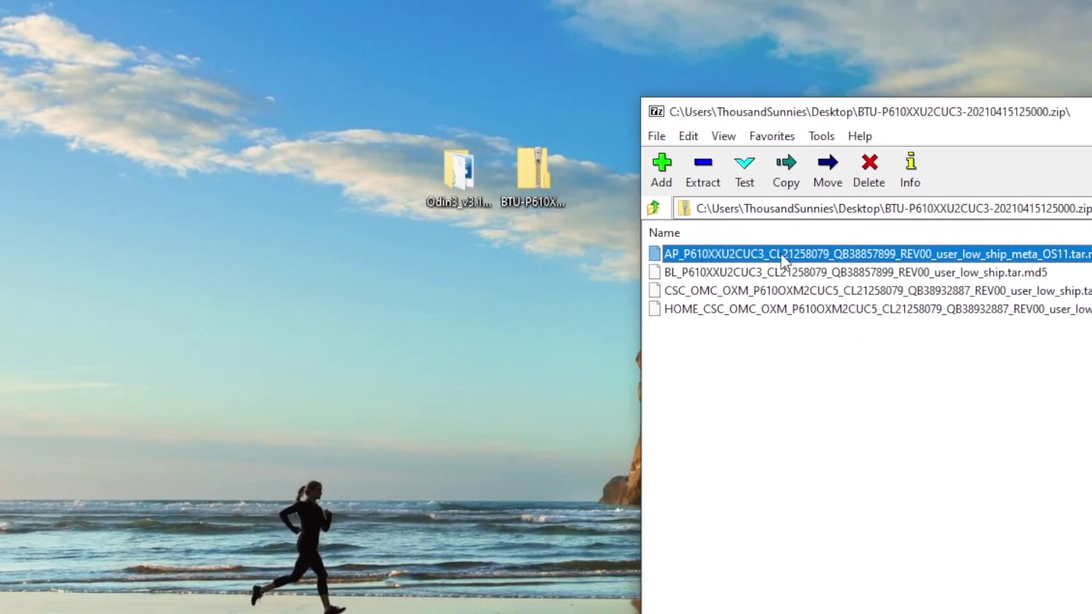
{"action": "left_click_drag", "start_coordinate": [476, 269], "coordinate": [477, 272]}
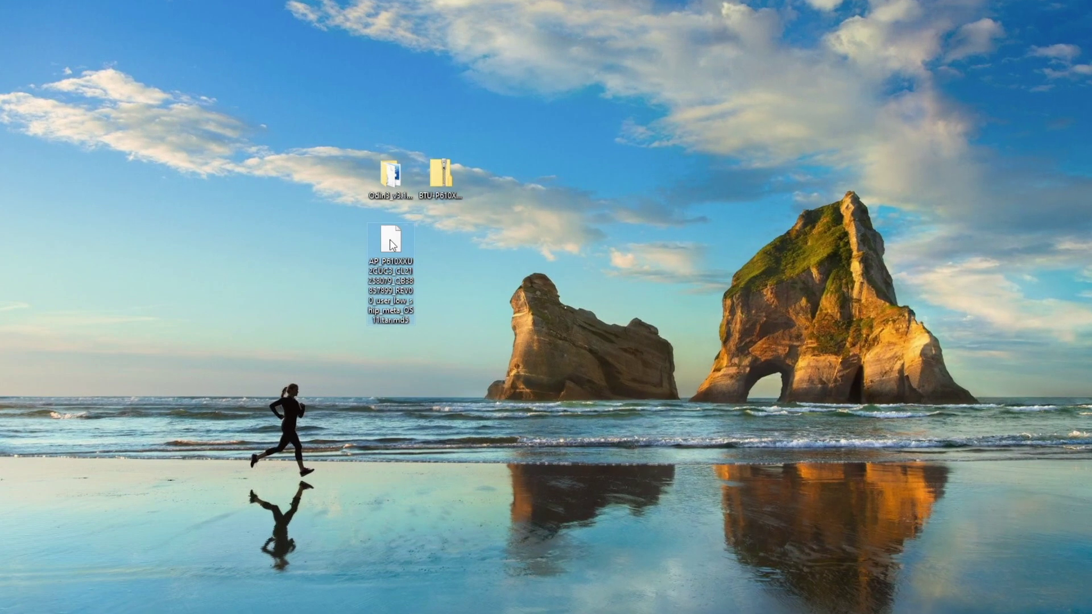
Open the AP file in 7-Zip, copy boot.img.lz4 to the desktop, and close 7-Zip.
{"action": "right_click", "coordinate": [409, 248]}
{"action": "mouse_move", "coordinate": [354, 237]}
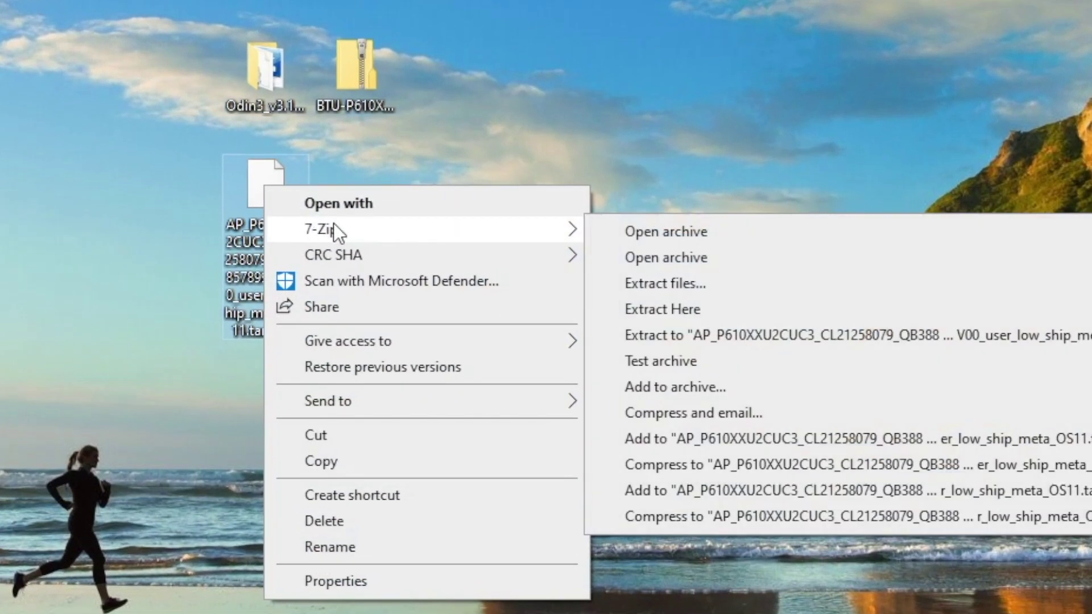
{"action": "left_click", "coordinate": [703, 233]}
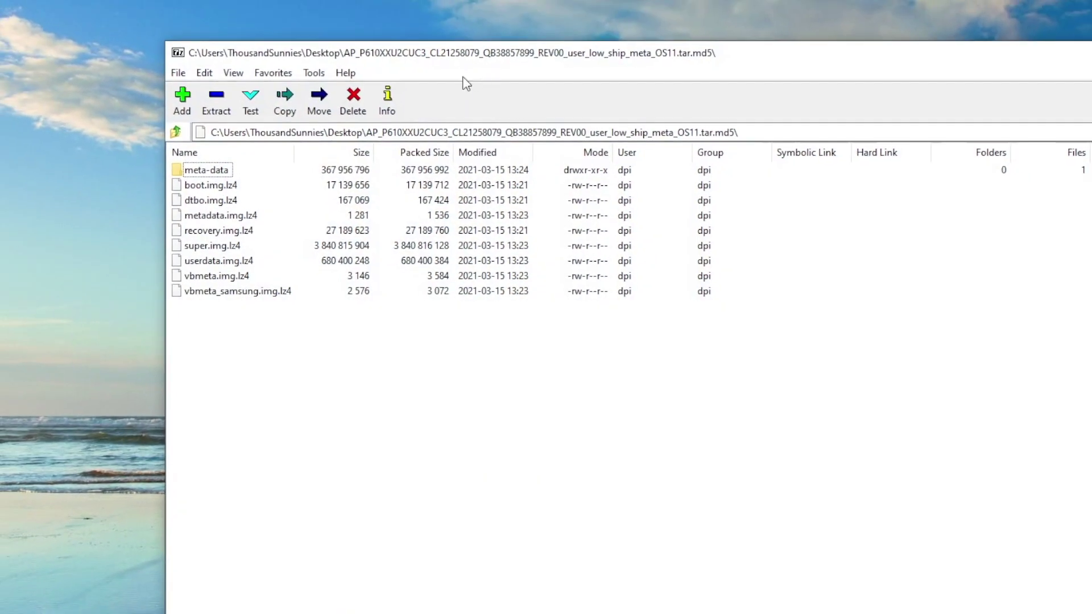
{"action": "left_click_drag", "start_coordinate": [429, 57], "coordinate": [704, 53]}
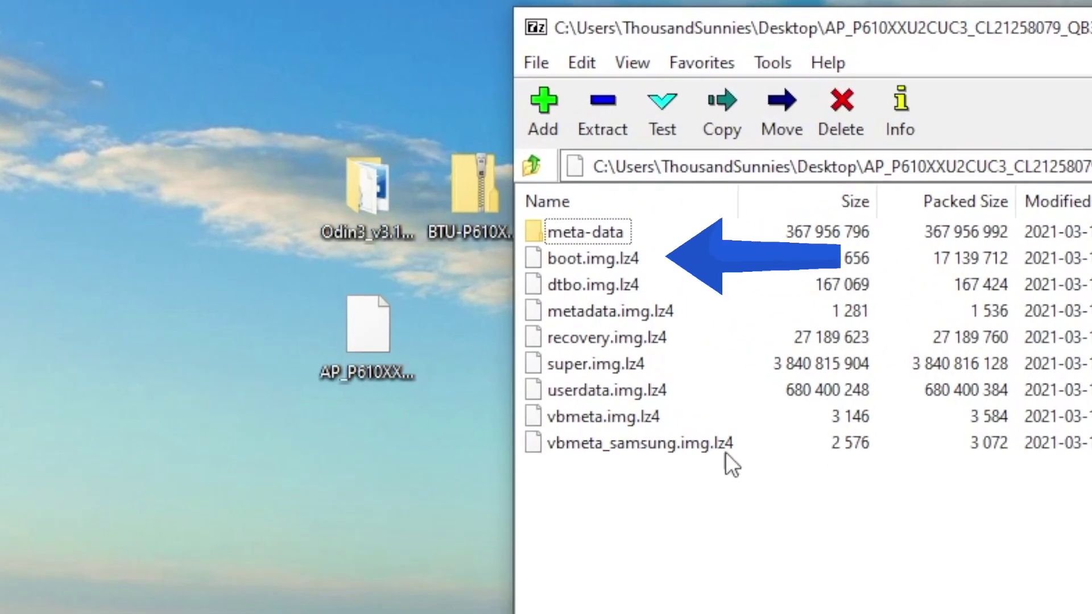
{"action": "left_click", "coordinate": [601, 257]}
{"action": "left_click_drag", "start_coordinate": [563, 259], "coordinate": [274, 169]}
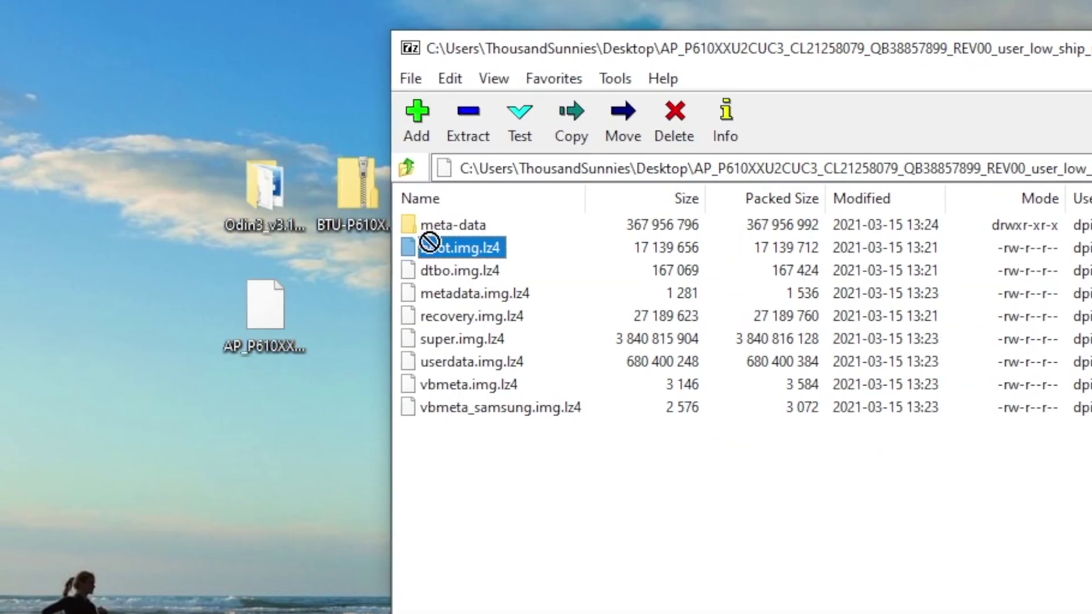
{"action": "left_click_drag", "start_coordinate": [274, 216], "coordinate": [231, 256]}
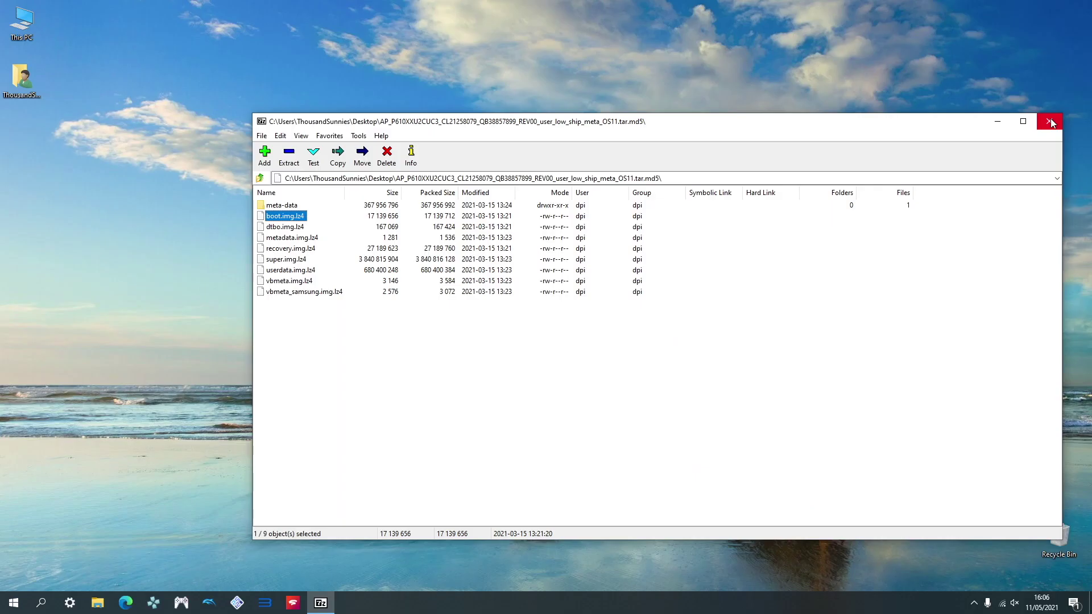
{"action": "left_click", "coordinate": [1049, 118]}
Decompress boot.img.lz4 with the lz4_win64_v1_9_3 tool and select the 60,416 KB boot.img.
{"action": "left_click_drag", "start_coordinate": [20, 134], "coordinate": [322, 204]}
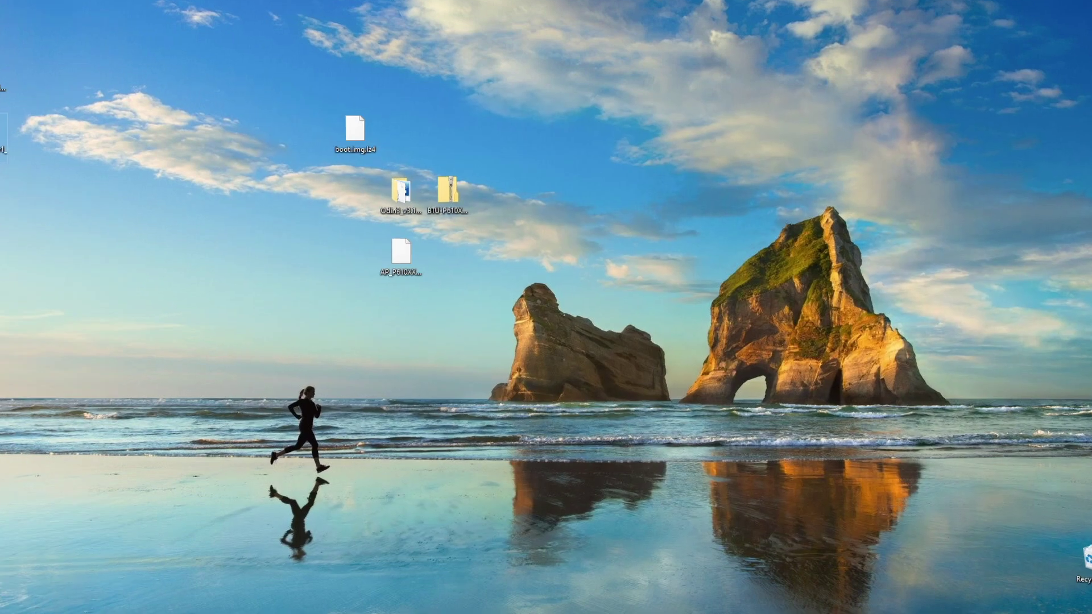
{"action": "left_click_drag", "start_coordinate": [225, 297], "coordinate": [223, 284]}
{"action": "double_click", "coordinate": [223, 284]}
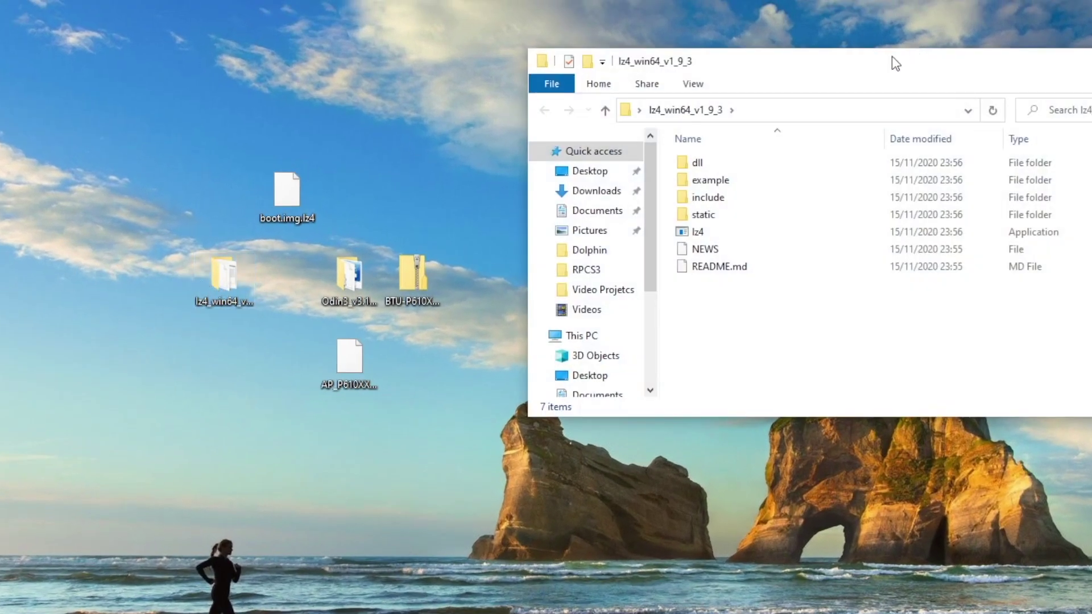
{"action": "left_click_drag", "start_coordinate": [892, 57], "coordinate": [688, 87]}
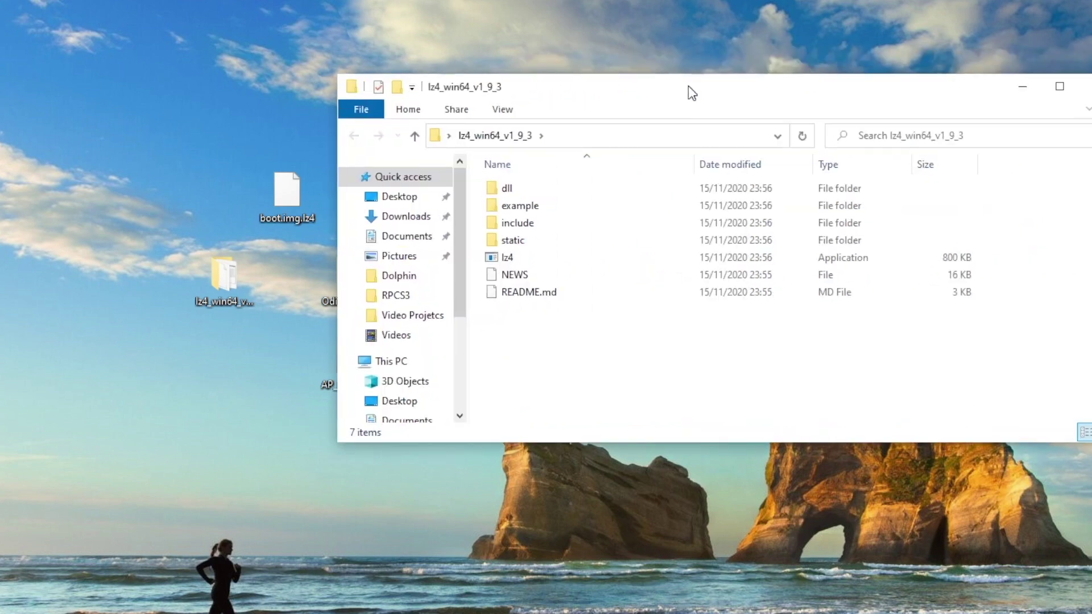
{"action": "left_click_drag", "start_coordinate": [287, 193], "coordinate": [586, 364]}
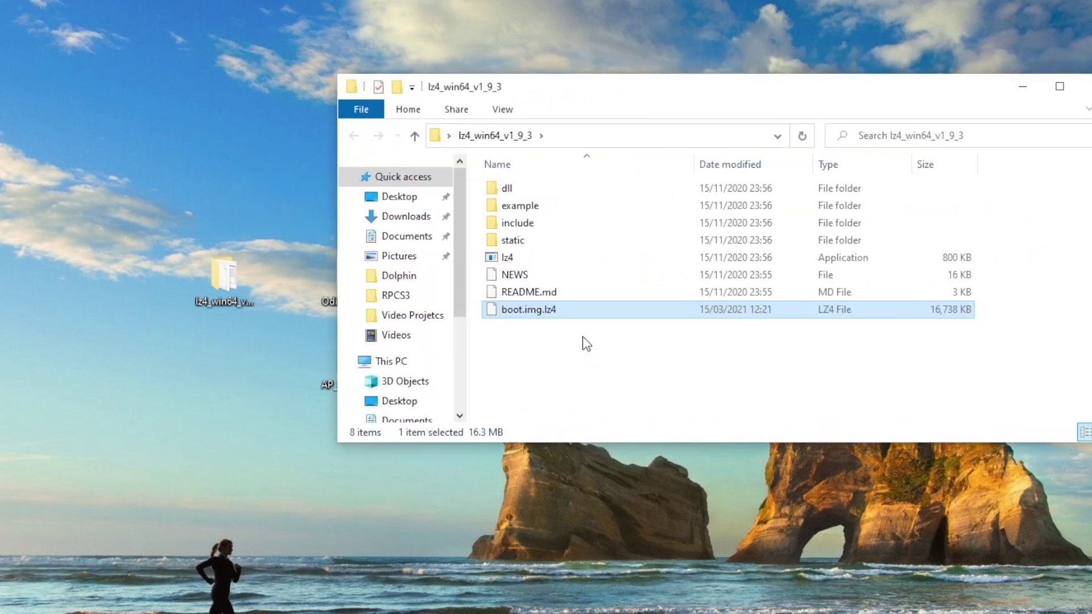
{"action": "left_click_drag", "start_coordinate": [527, 313], "coordinate": [508, 262]}
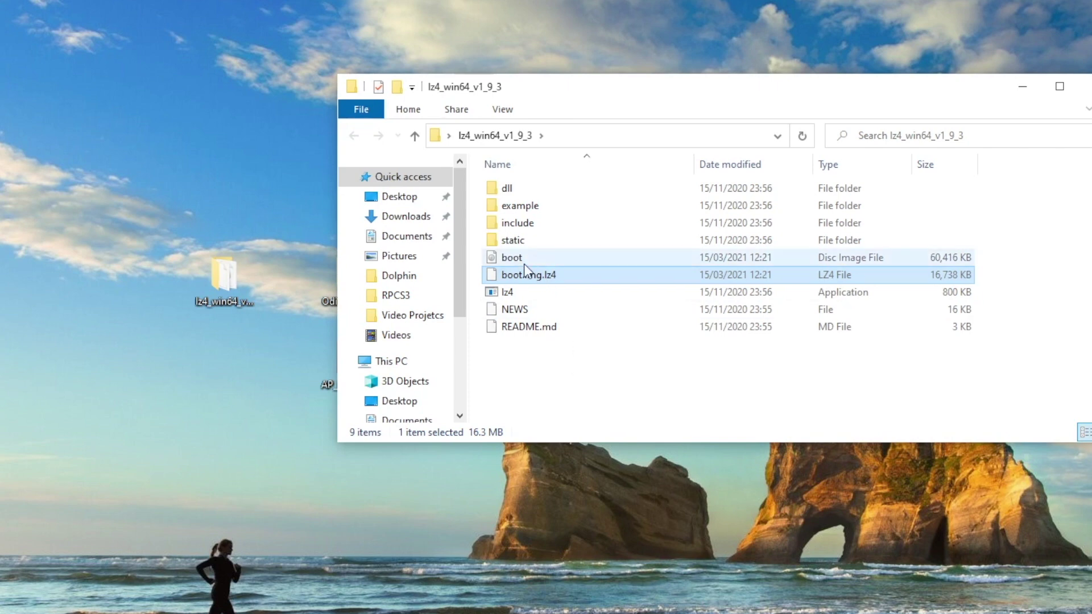
{"action": "left_click", "coordinate": [516, 258]}
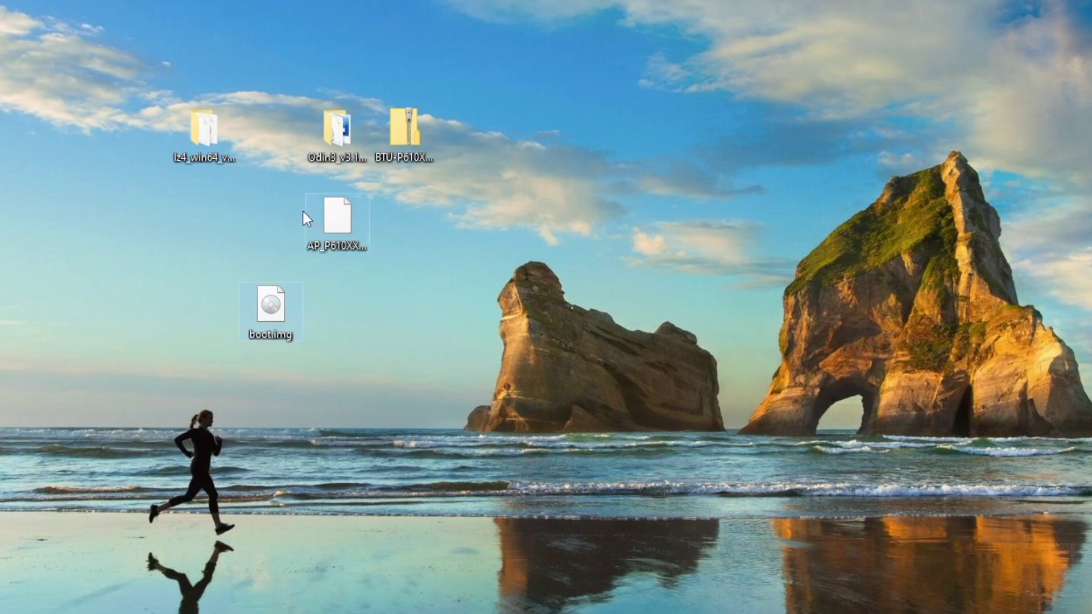
Start a 7-Zip archive of boot.img with tar as the archive format.
{"action": "right_click", "coordinate": [272, 308]}
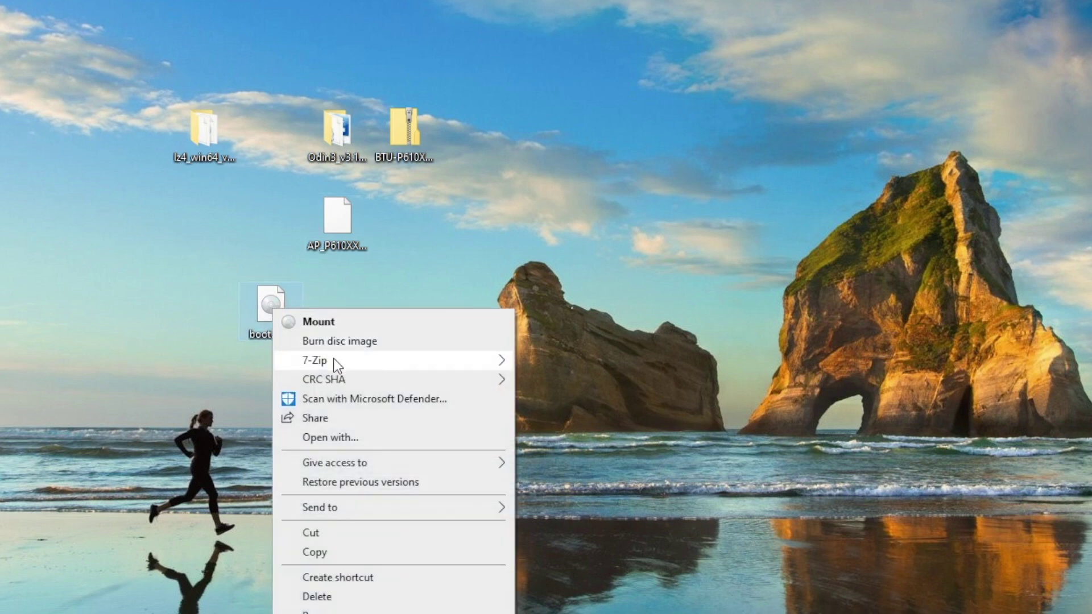
{"action": "mouse_move", "coordinate": [363, 360]}
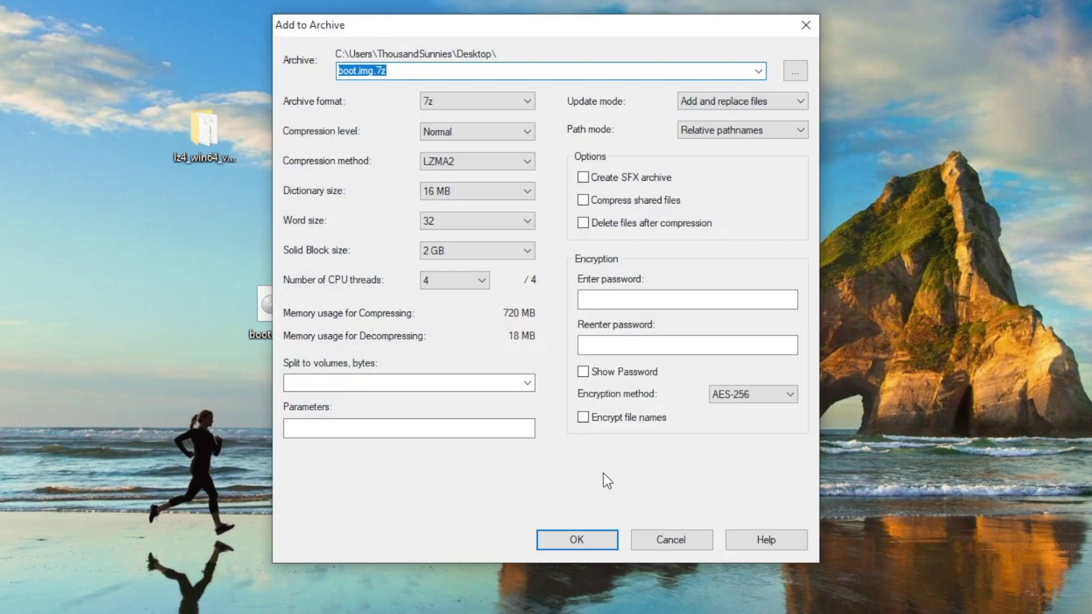
{"action": "left_click", "coordinate": [492, 104]}
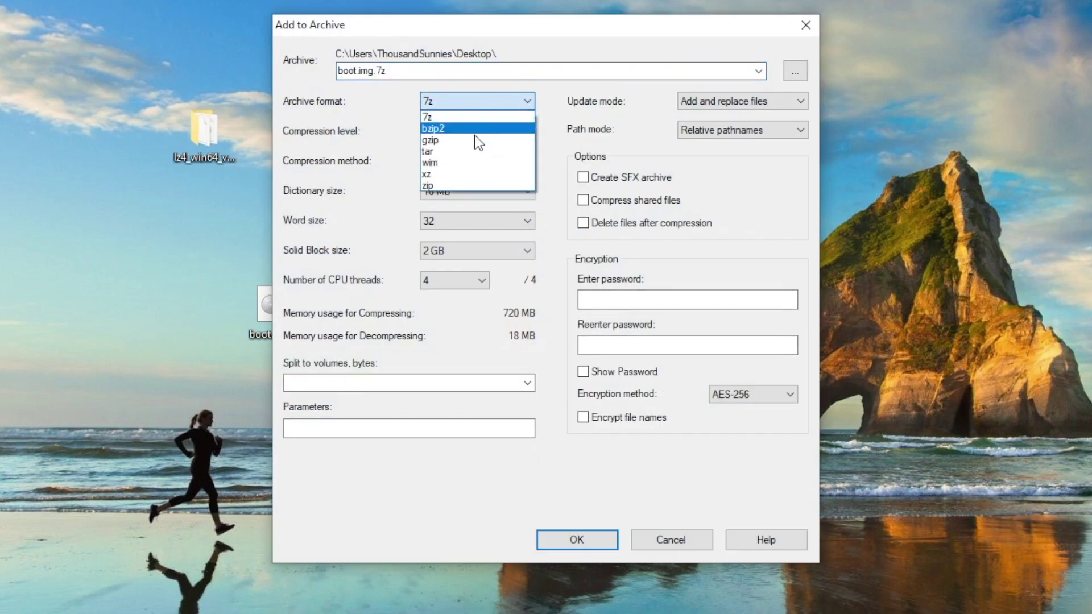
{"action": "left_click", "coordinate": [472, 146]}
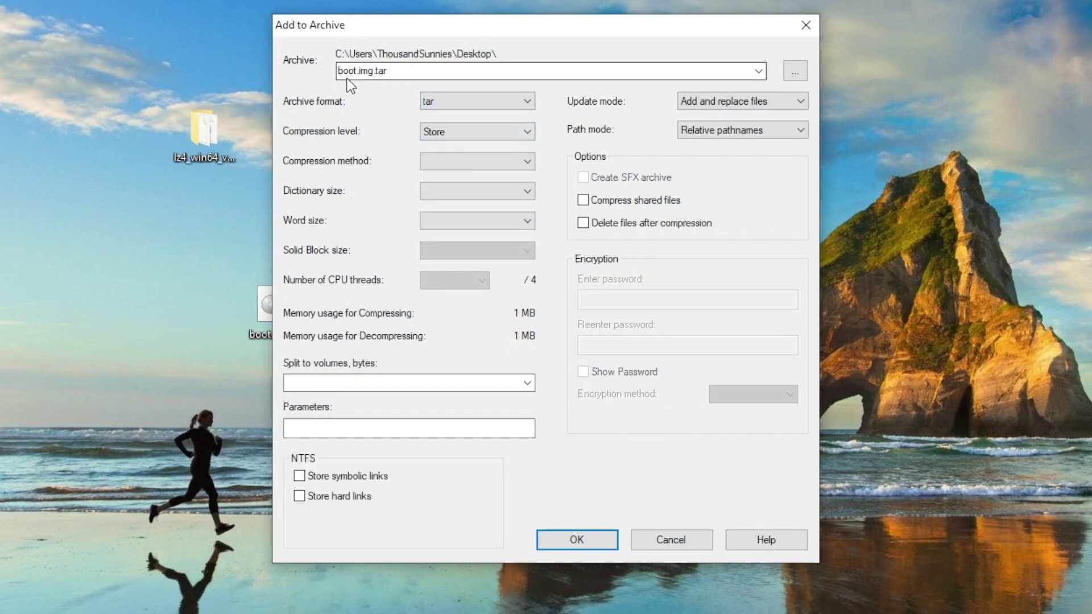
Create the tar archive and bring the tablet's folder window alongside the lz4 window.
{"action": "left_click", "coordinate": [584, 531]}
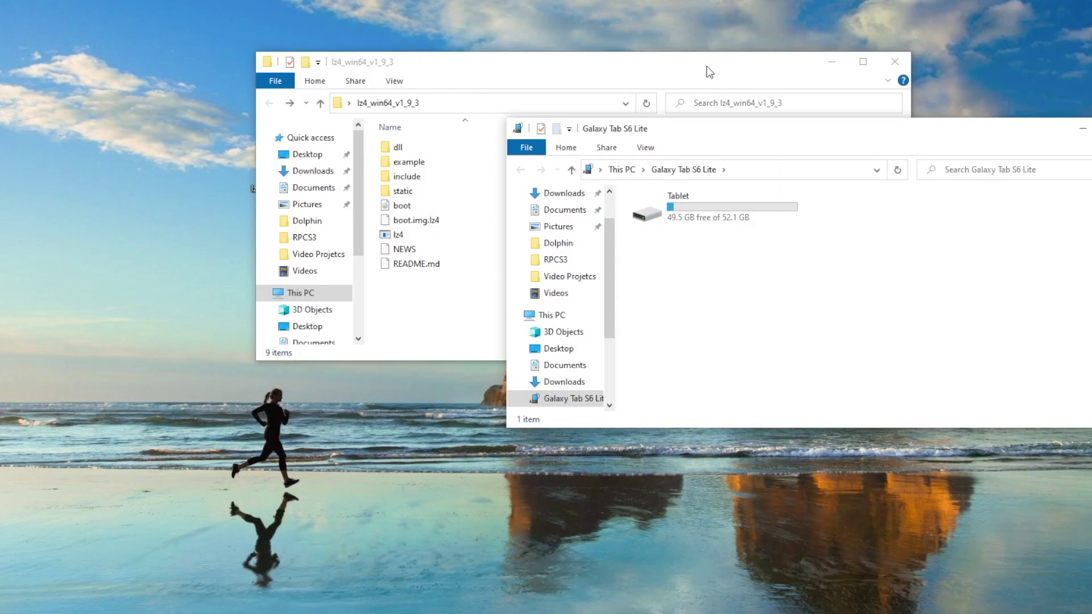
{"action": "left_click_drag", "start_coordinate": [707, 68], "coordinate": [380, 49]}
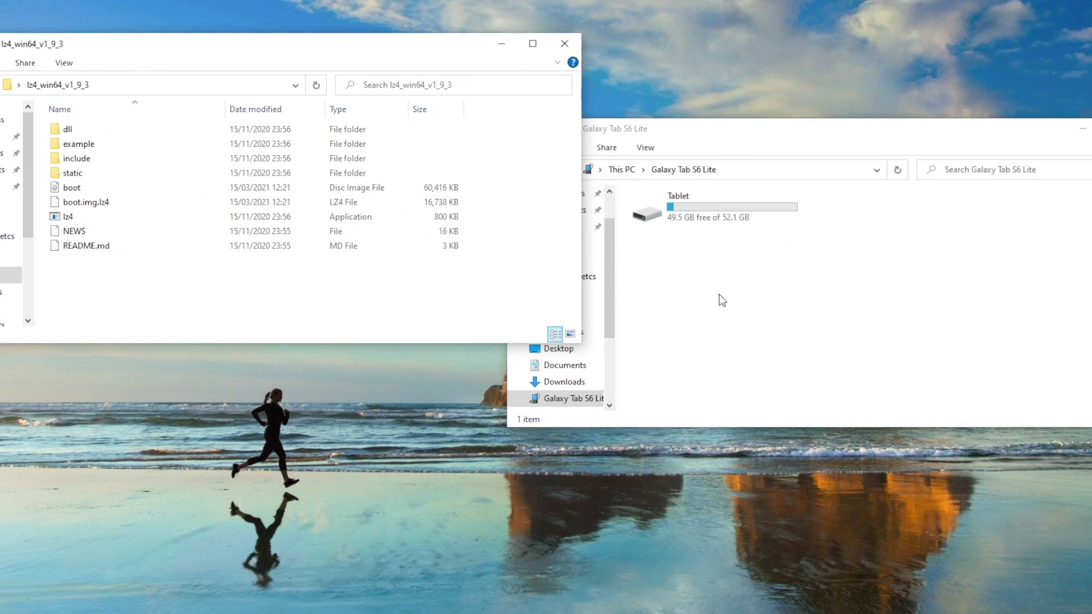
{"action": "left_click", "coordinate": [710, 213]}
Copy the 59.0 MB boot disc image into the tablet's Tablet > Download folder.
{"action": "double_click", "coordinate": [709, 213]}
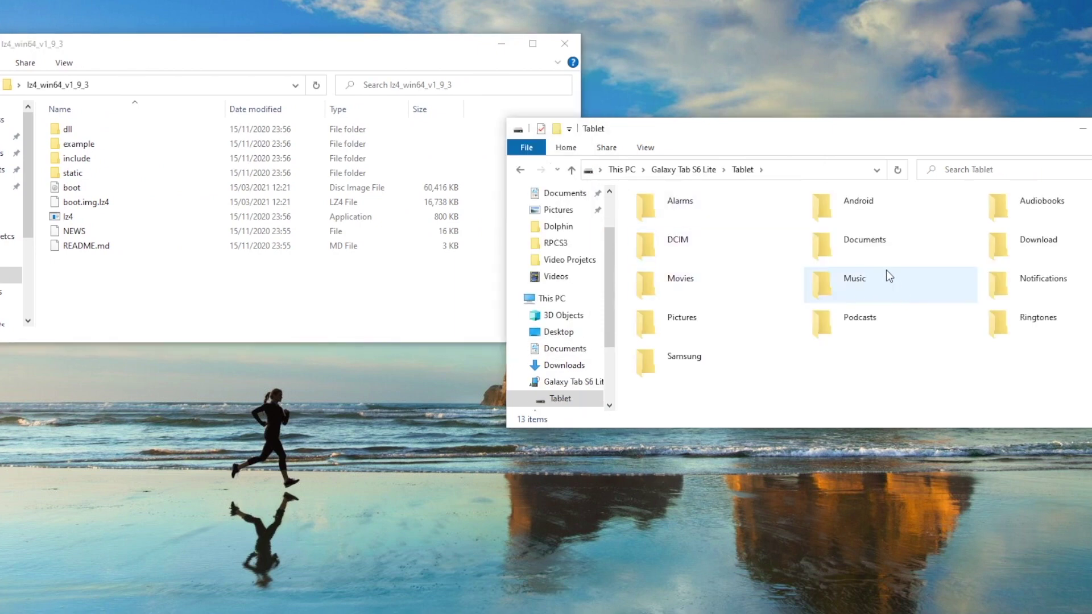
{"action": "double_click", "coordinate": [1022, 247]}
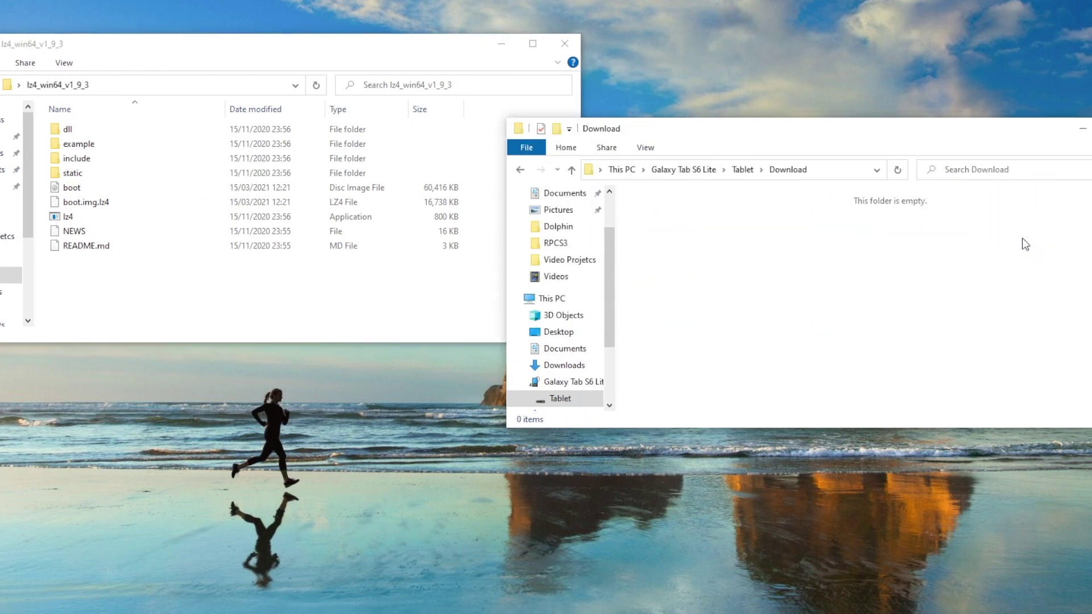
{"action": "left_click", "coordinate": [59, 192]}
{"action": "left_click_drag", "start_coordinate": [57, 186], "coordinate": [812, 300]}
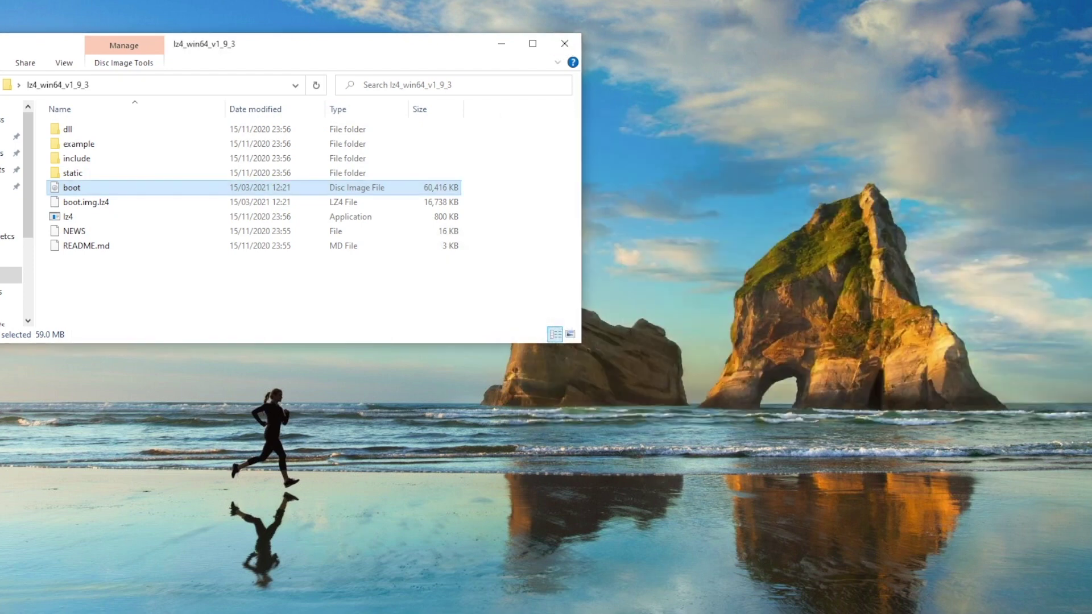
Close the lz4 window and go to magiskmanager.com's section 3.3, blocking notifications.
{"action": "left_click", "coordinate": [575, 47]}
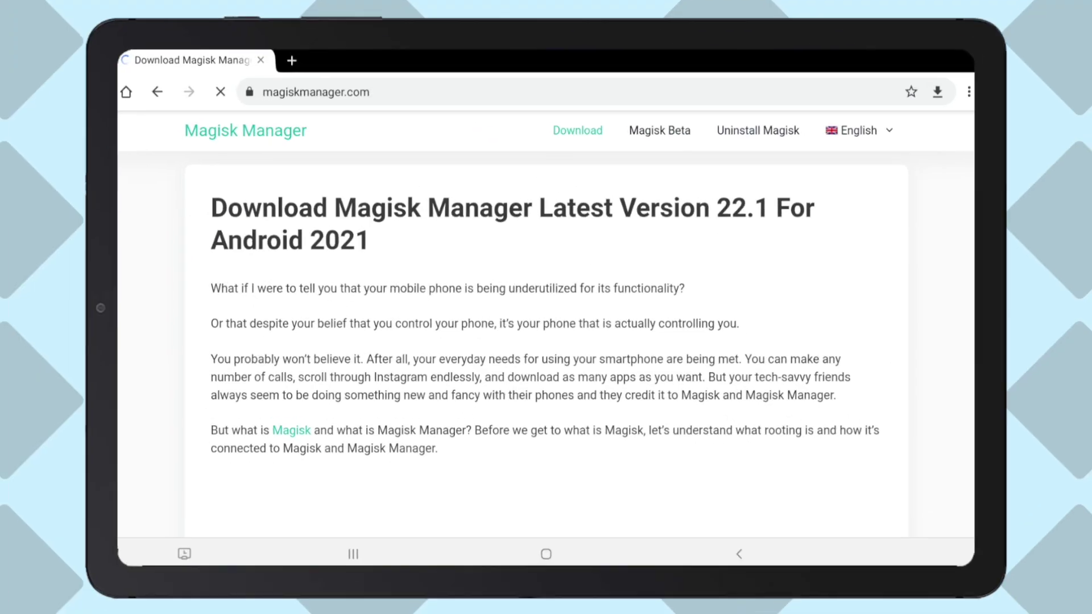
{"action": "scroll", "coordinate": [546, 318], "scroll_direction": "down", "scroll_amount": 10}
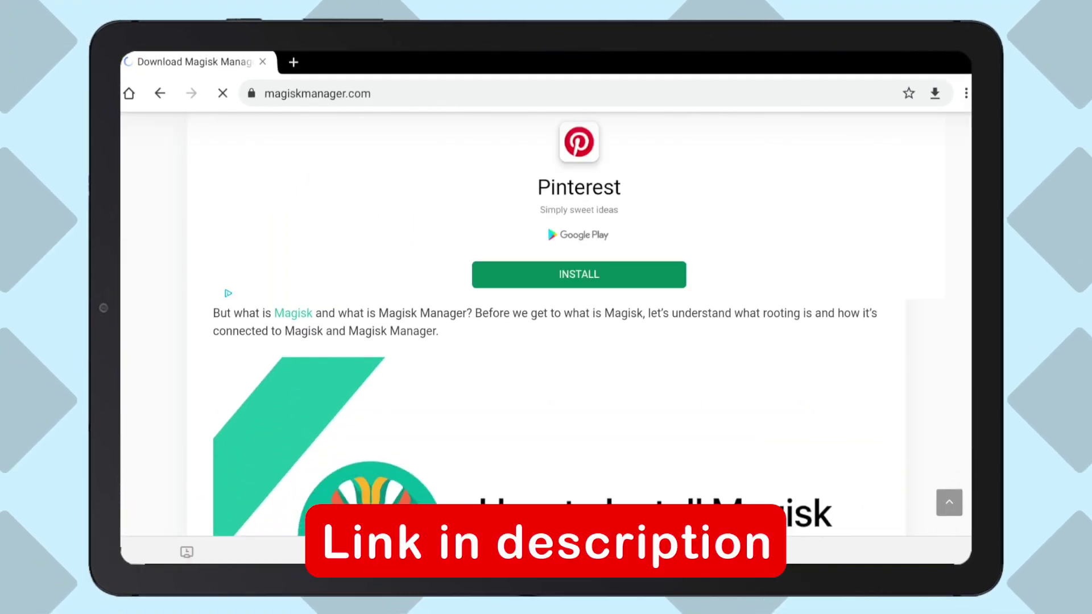
{"action": "scroll", "coordinate": [546, 318], "scroll_direction": "down", "scroll_amount": 3}
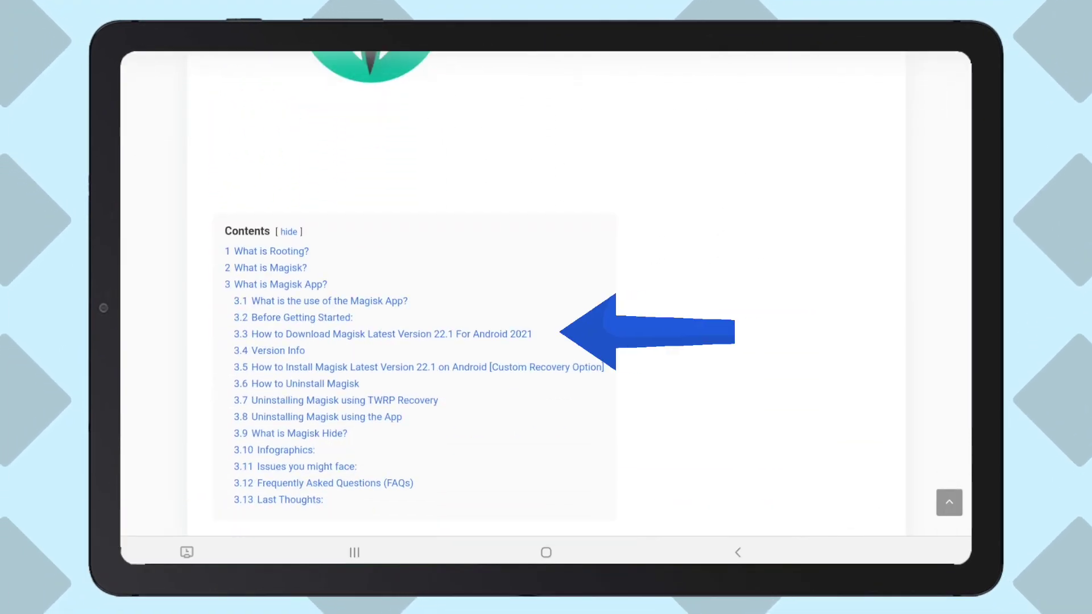
{"action": "left_click", "coordinate": [382, 333]}
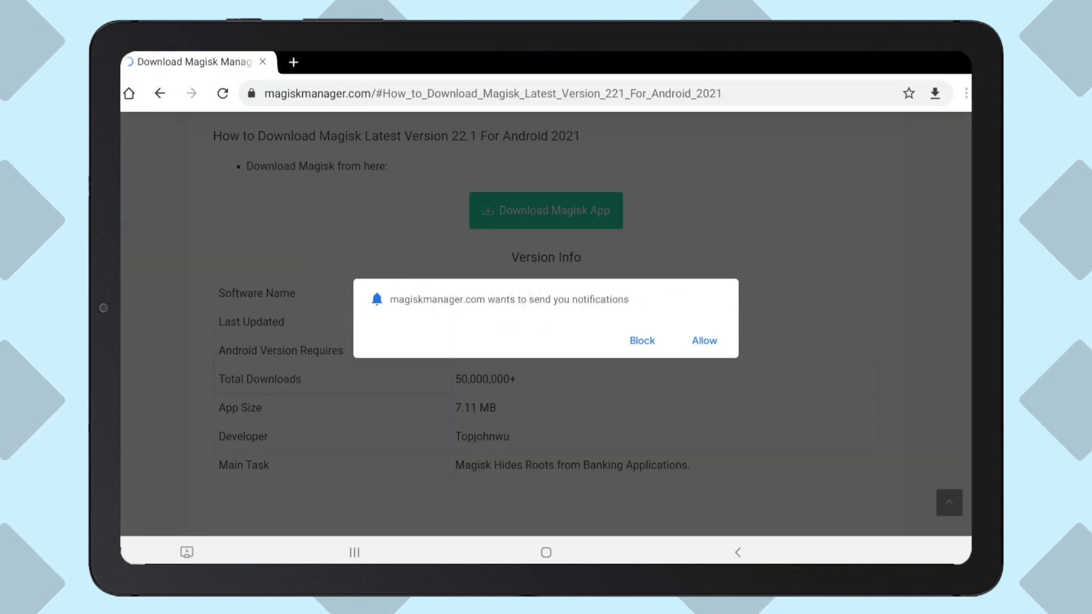
{"action": "left_click", "coordinate": [642, 340]}
Download the Magisk app APK and allow Chrome to install unknown apps.
{"action": "left_click", "coordinate": [546, 210]}
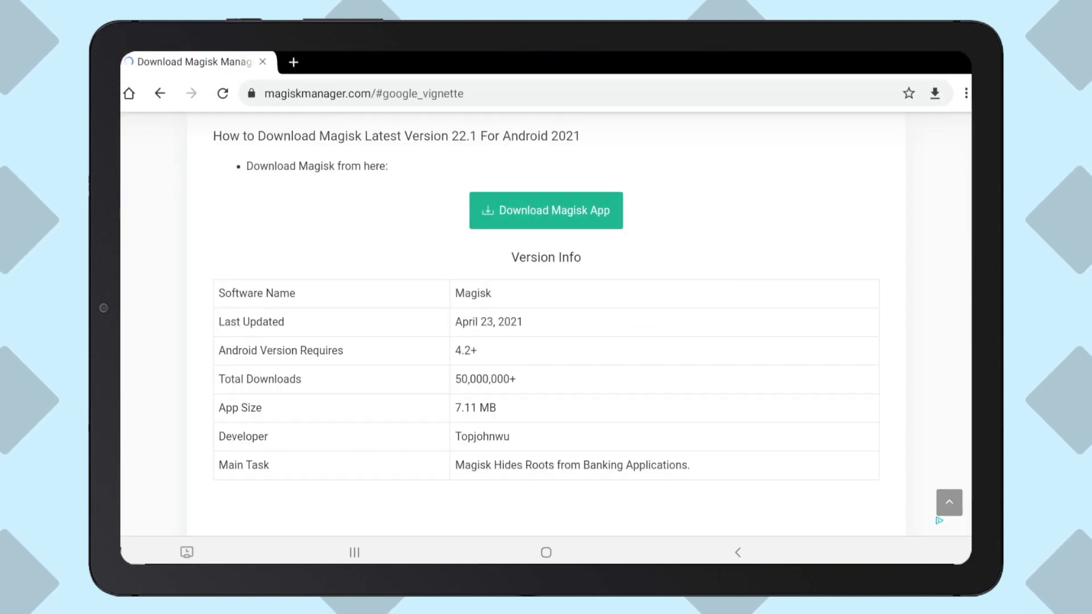
{"action": "left_click", "coordinate": [703, 509]}
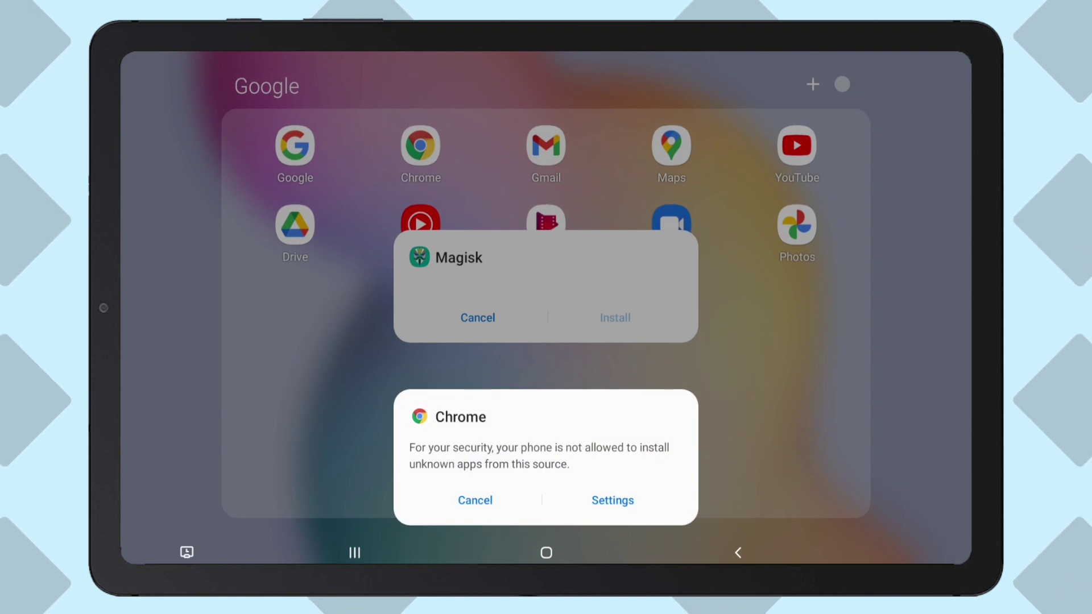
{"action": "left_click", "coordinate": [612, 500]}
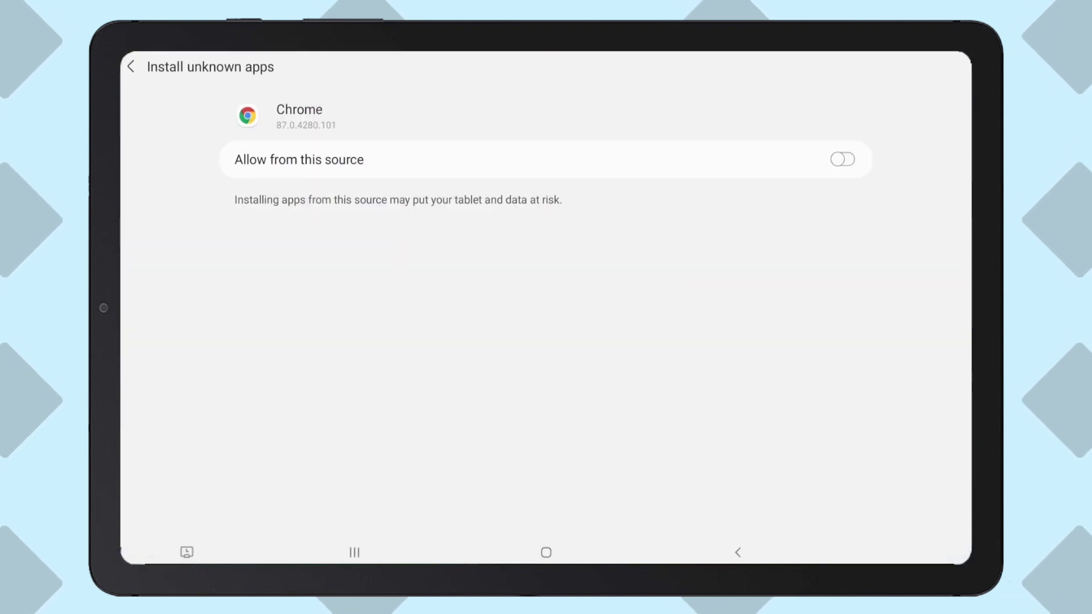
{"action": "left_click", "coordinate": [842, 159]}
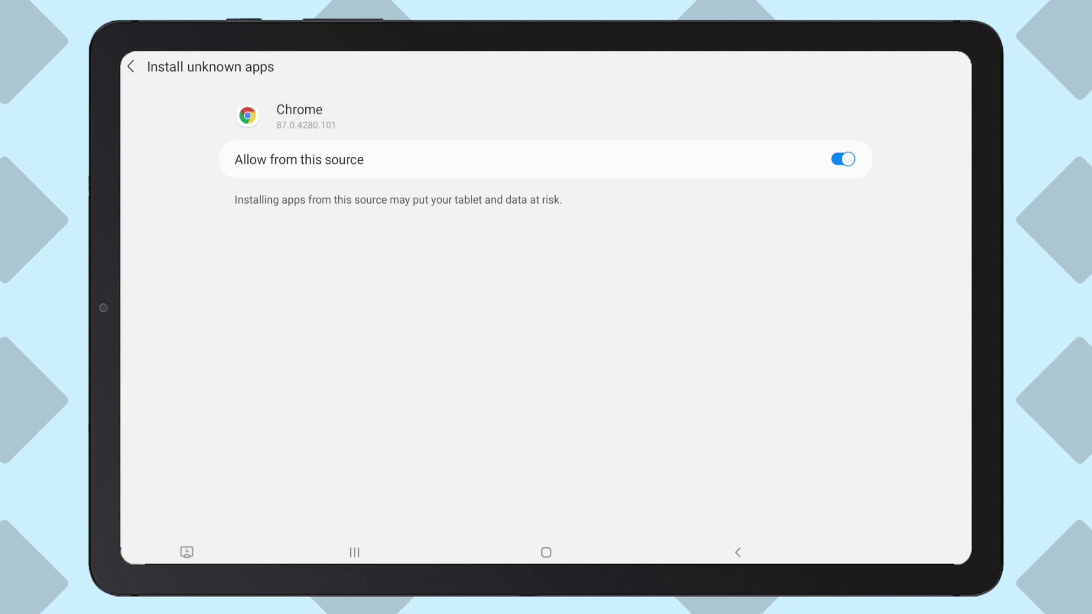
Install the downloaded Magisk app and launch it.
{"action": "left_click", "coordinate": [737, 553]}
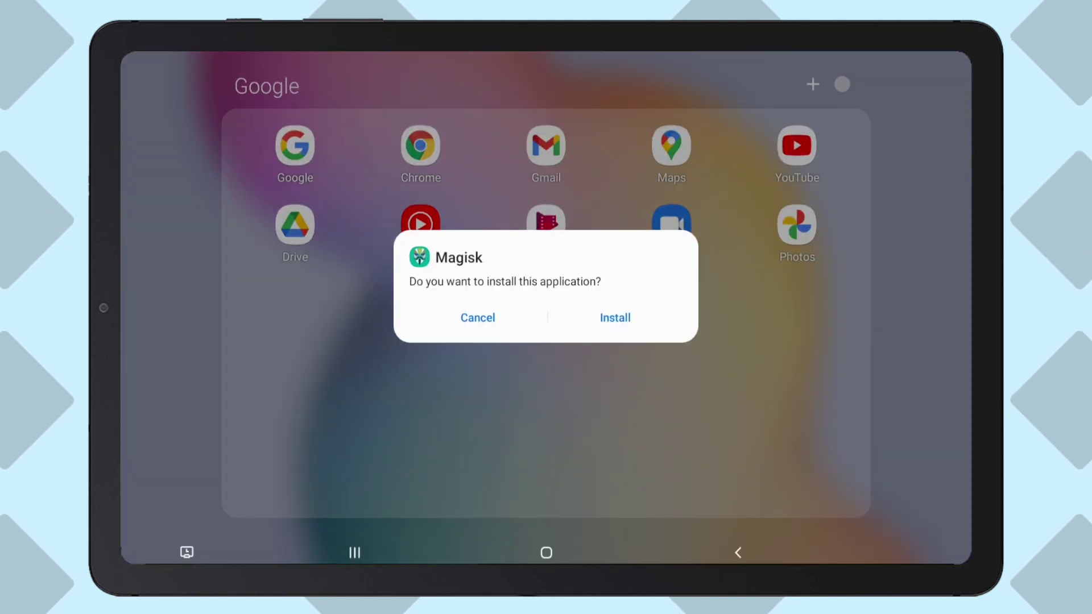
{"action": "left_click", "coordinate": [614, 316]}
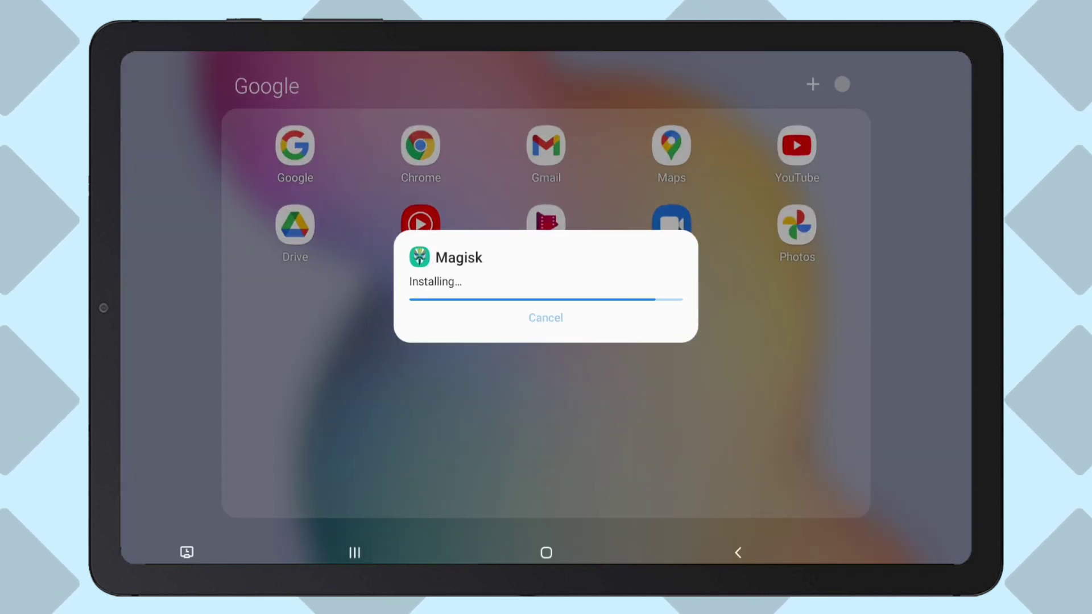
{"action": "left_click", "coordinate": [614, 317]}
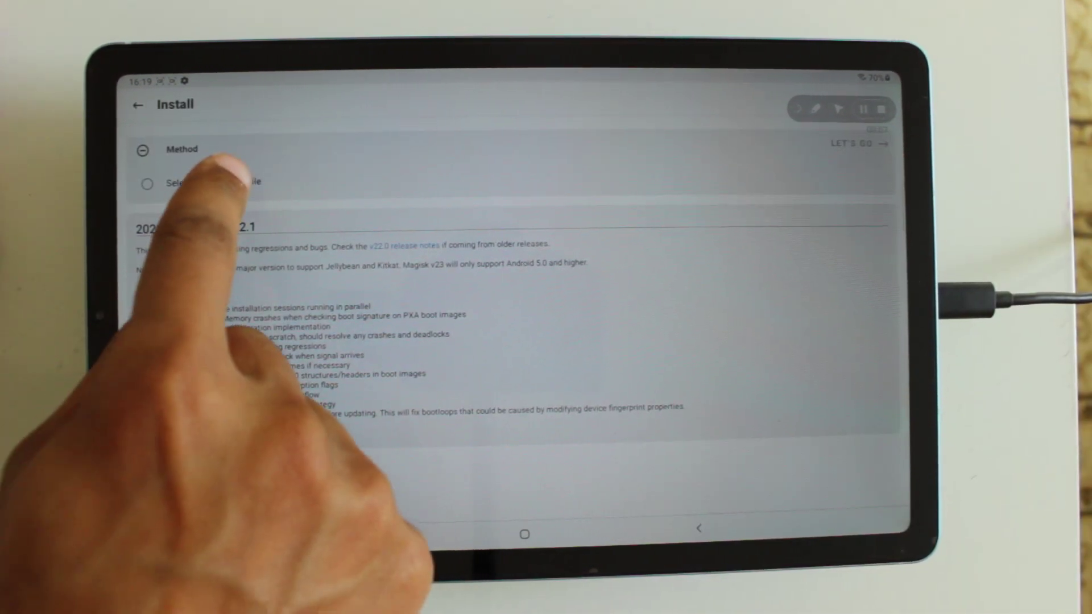
Patch boot.img from Download using Magisk's Select and Patch a File.
{"action": "left_click", "coordinate": [216, 182]}
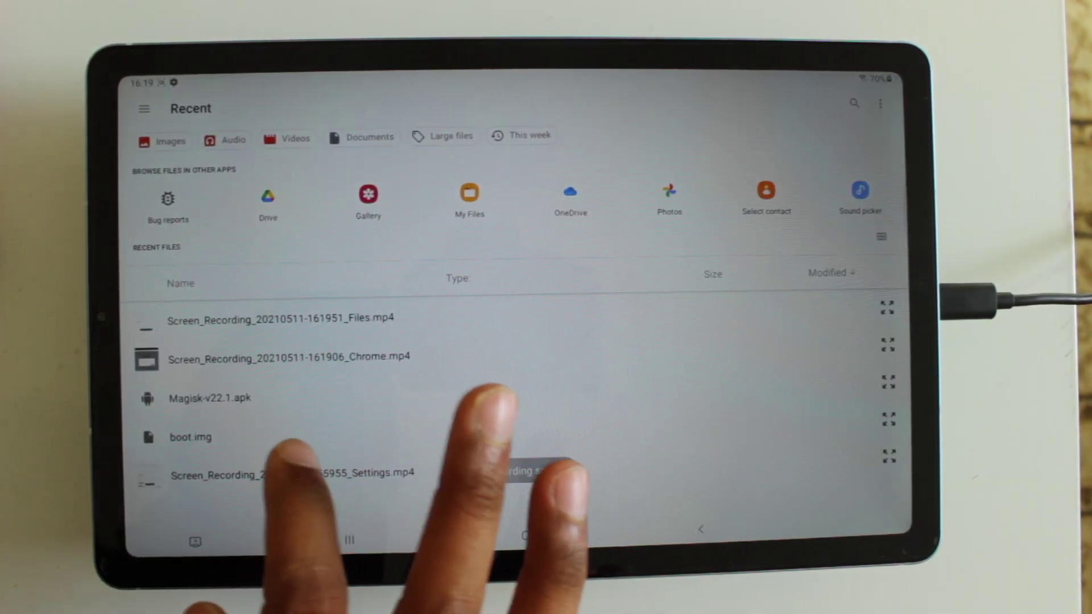
{"action": "left_click", "coordinate": [191, 437]}
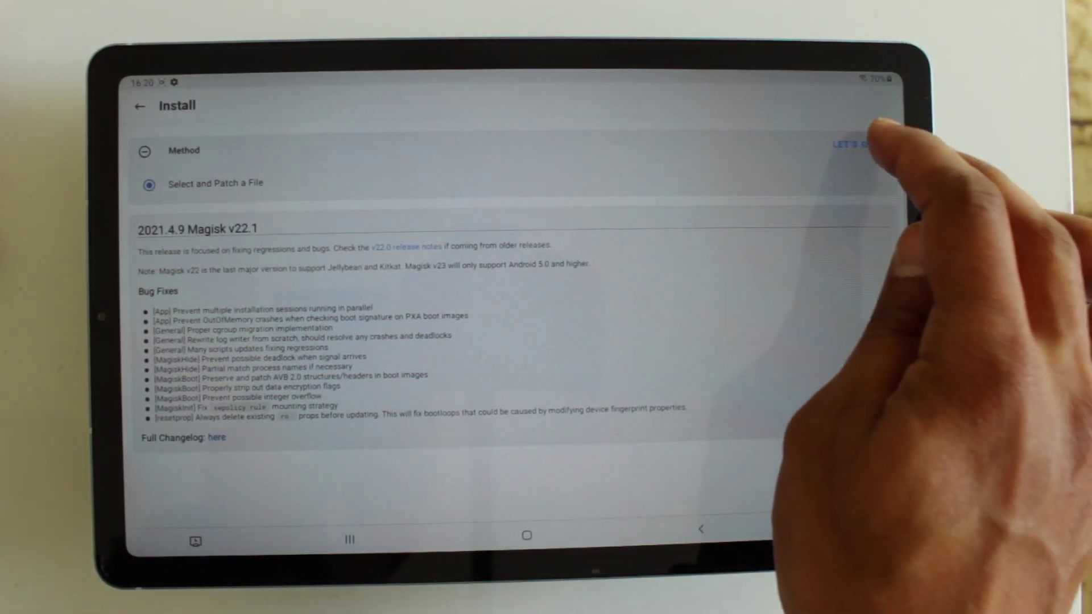
{"action": "left_click", "coordinate": [853, 143]}
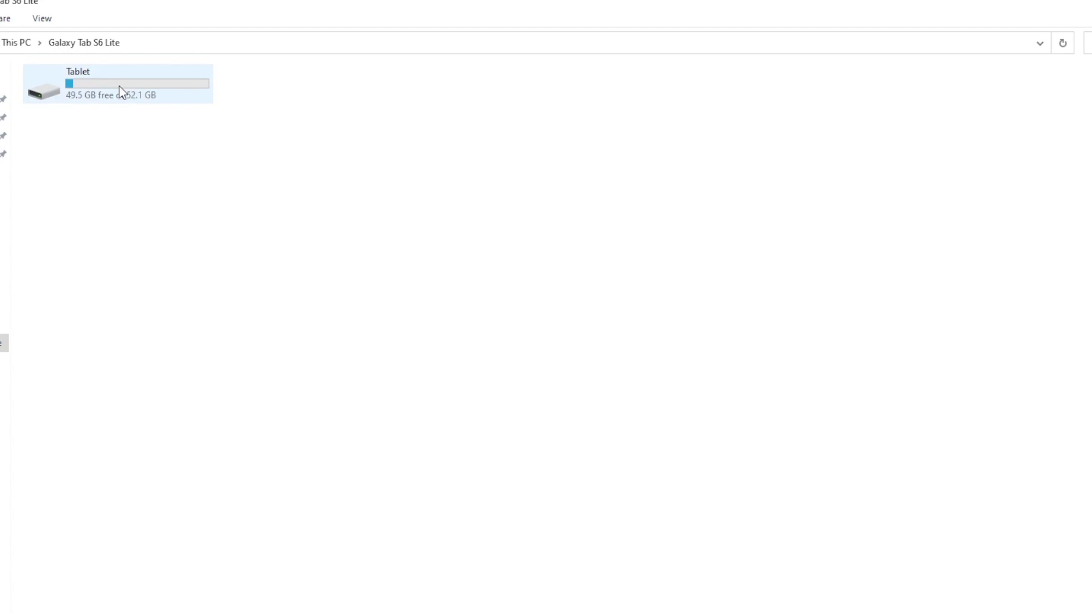
Copy magisk_patched-22100_fbSln.img from the tablet's Download folder to the desktop, then power off the tablet.
{"action": "double_click", "coordinate": [118, 87]}
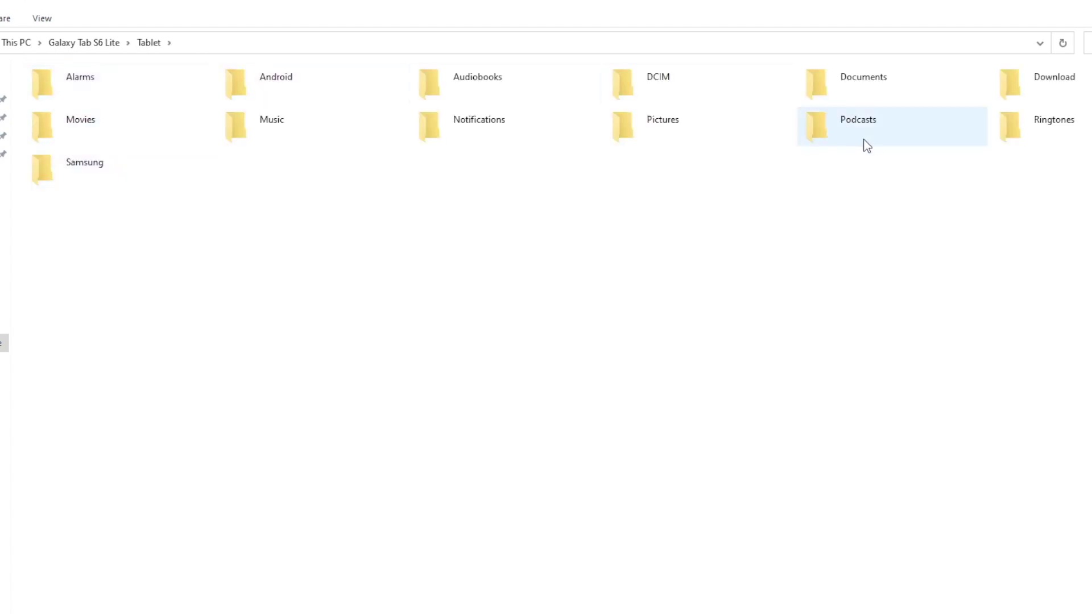
{"action": "double_click", "coordinate": [1053, 91]}
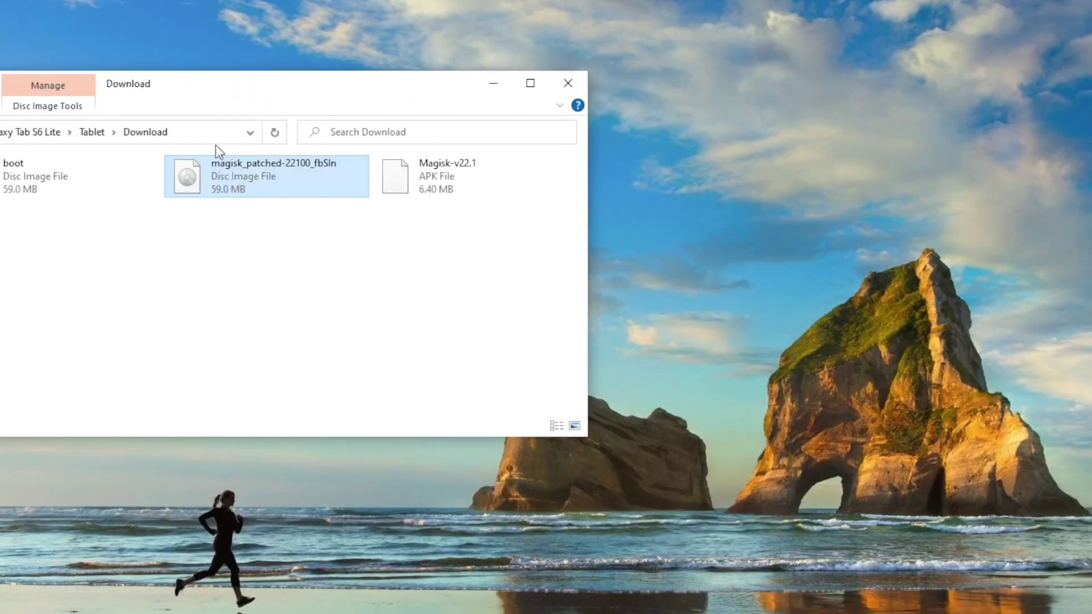
{"action": "left_click_drag", "start_coordinate": [200, 92], "coordinate": [916, 103]}
{"action": "left_click_drag", "start_coordinate": [490, 275], "coordinate": [247, 349]}
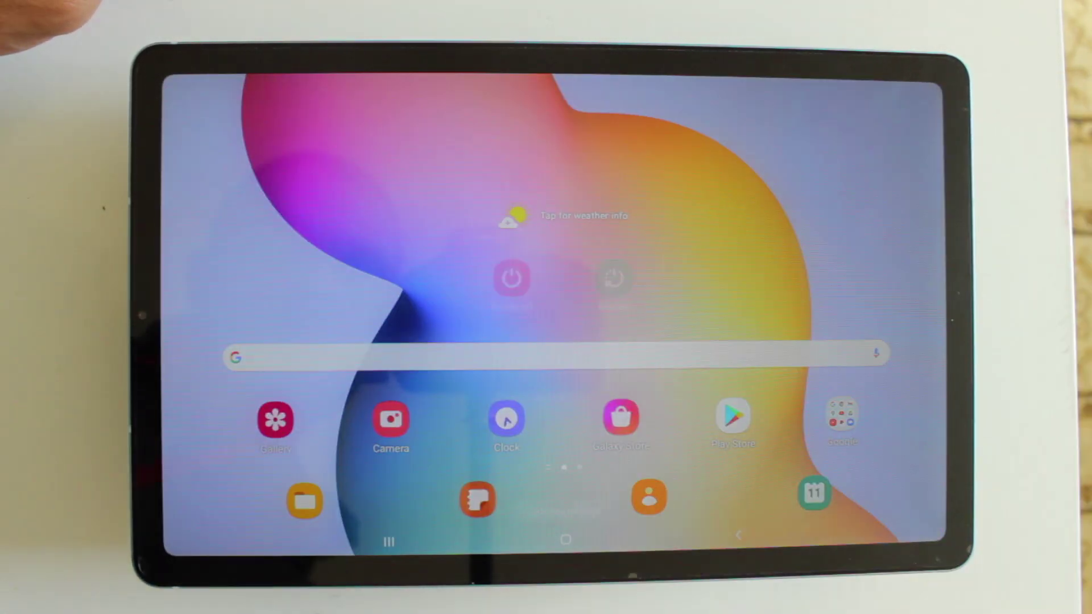
{"action": "left_click", "coordinate": [511, 278]}
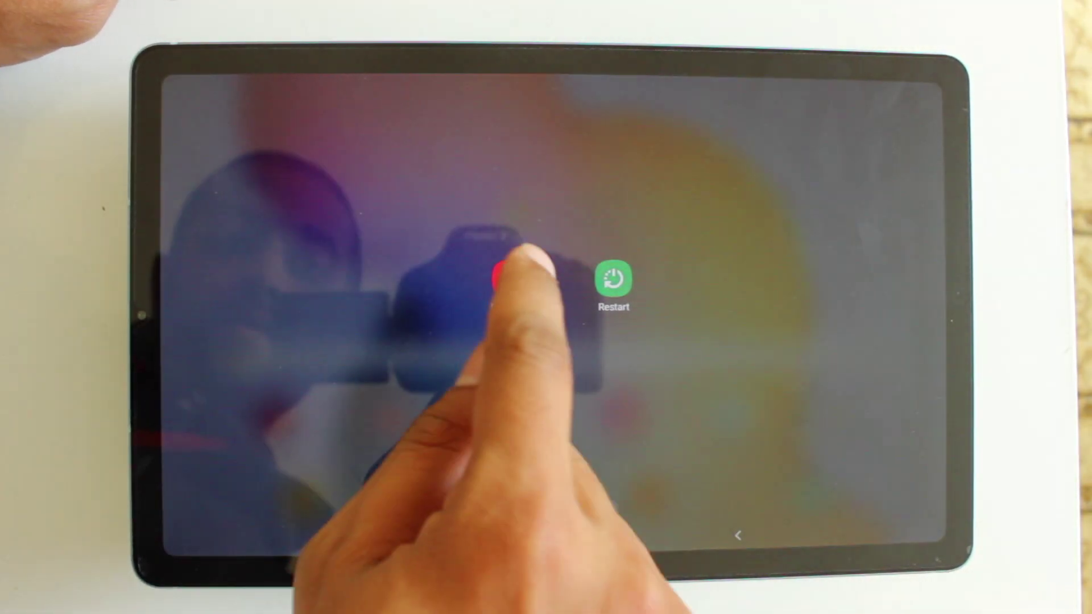
{"action": "left_click", "coordinate": [563, 285]}
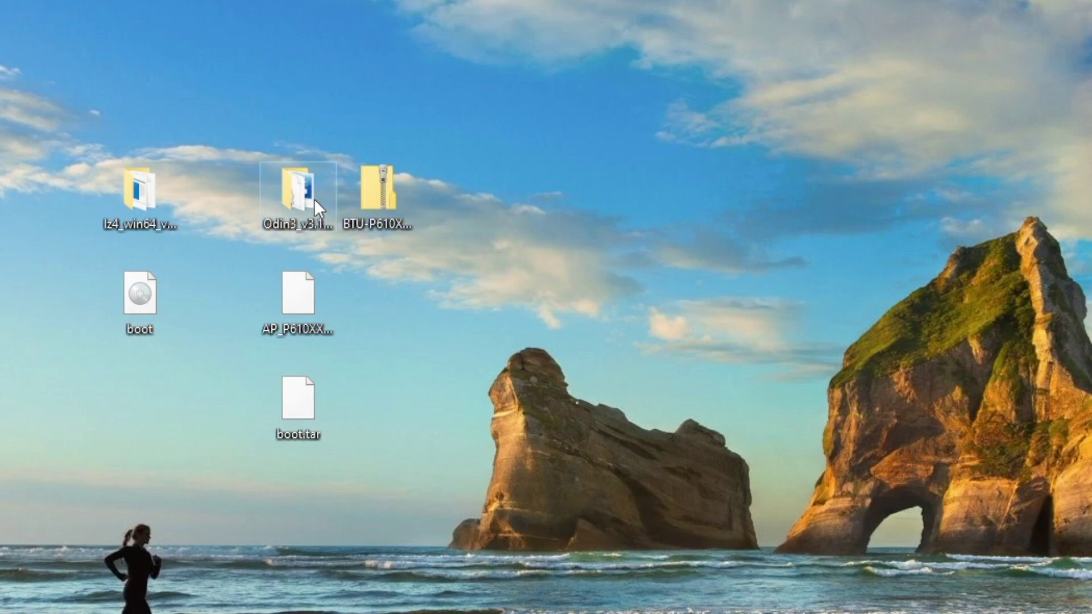
Run Odin3 v3.14.4 from the Odin3 folder as administrator.
{"action": "double_click", "coordinate": [554, 172]}
{"action": "left_click", "coordinate": [749, 169]}
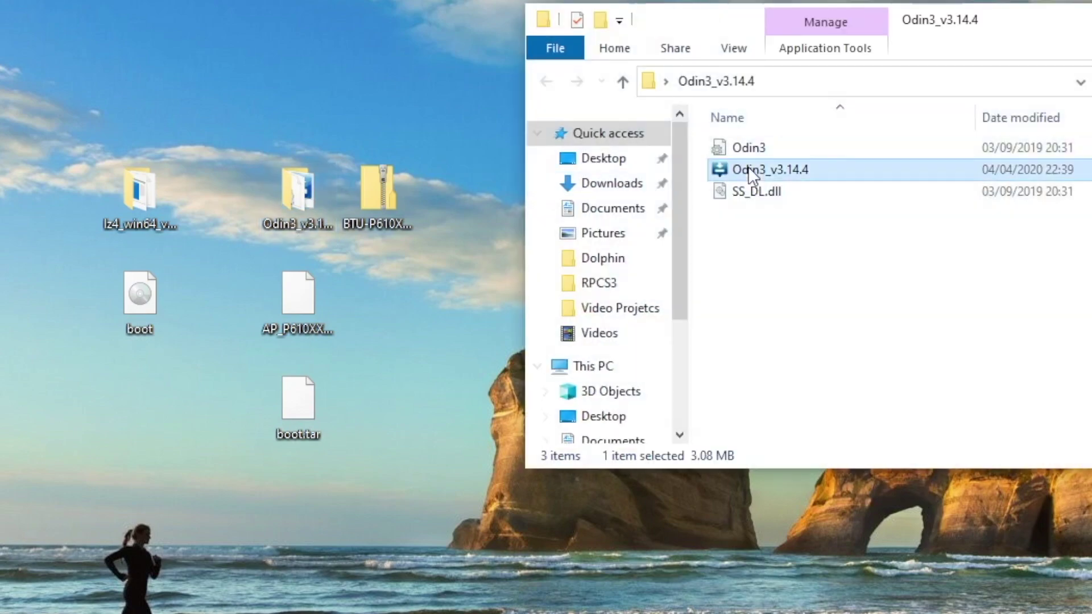
{"action": "right_click", "coordinate": [748, 166]}
{"action": "left_click", "coordinate": [794, 206]}
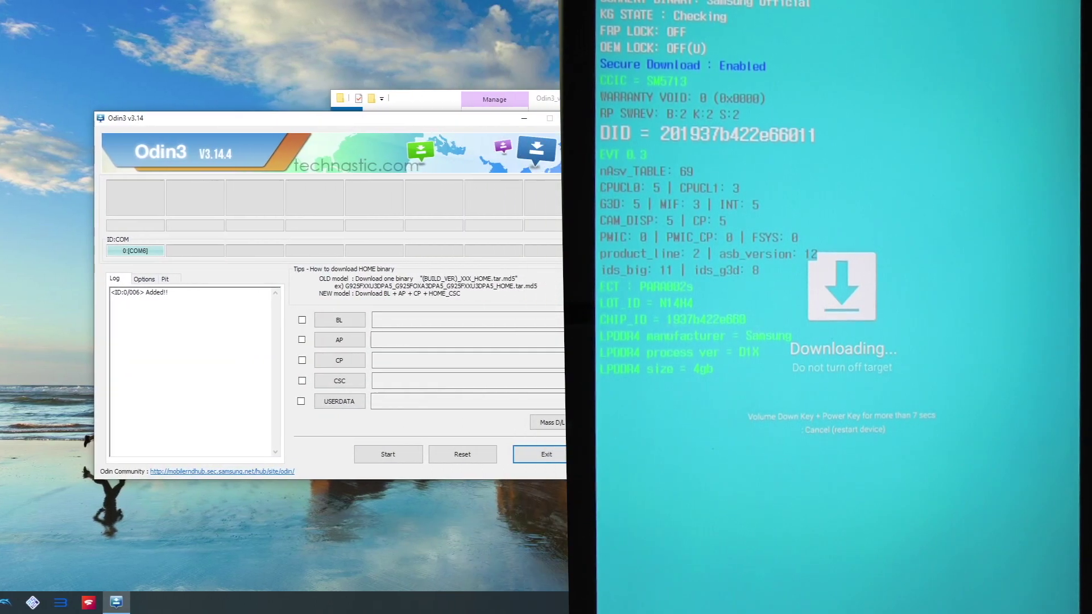
Load Desktop\boot.tar into the AP slot, check Options, and start flashing.
{"action": "left_click", "coordinate": [257, 337]}
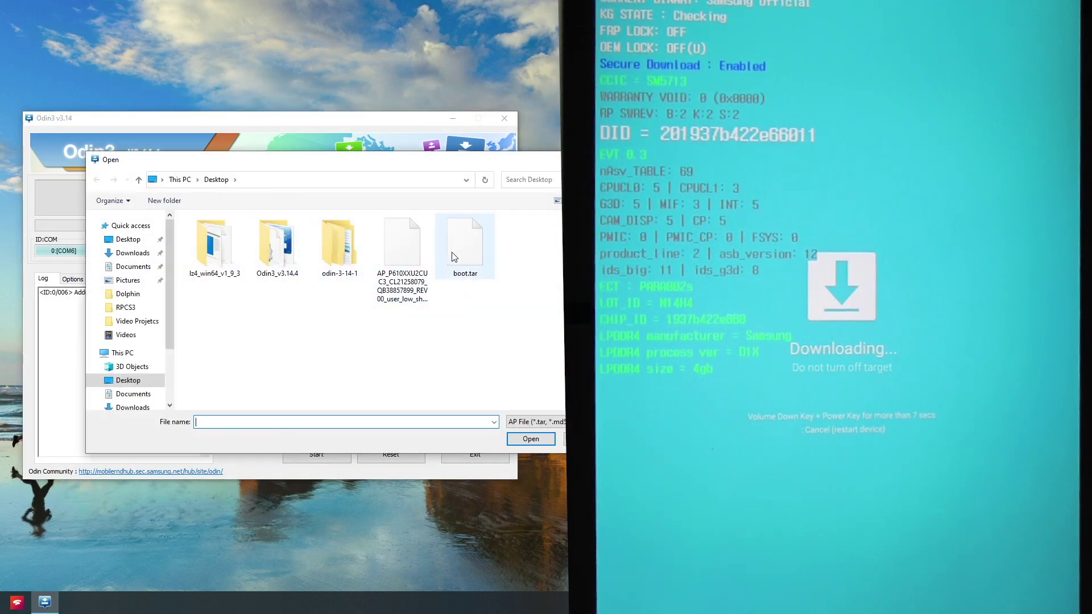
{"action": "left_click", "coordinate": [454, 257]}
{"action": "left_click", "coordinate": [530, 440]}
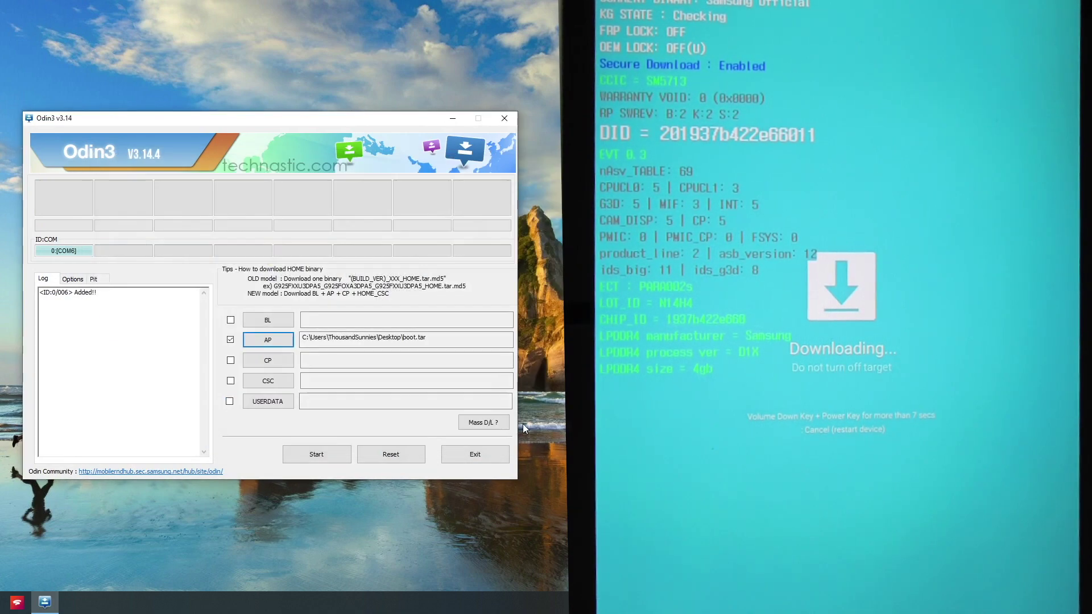
{"action": "left_click", "coordinate": [74, 279]}
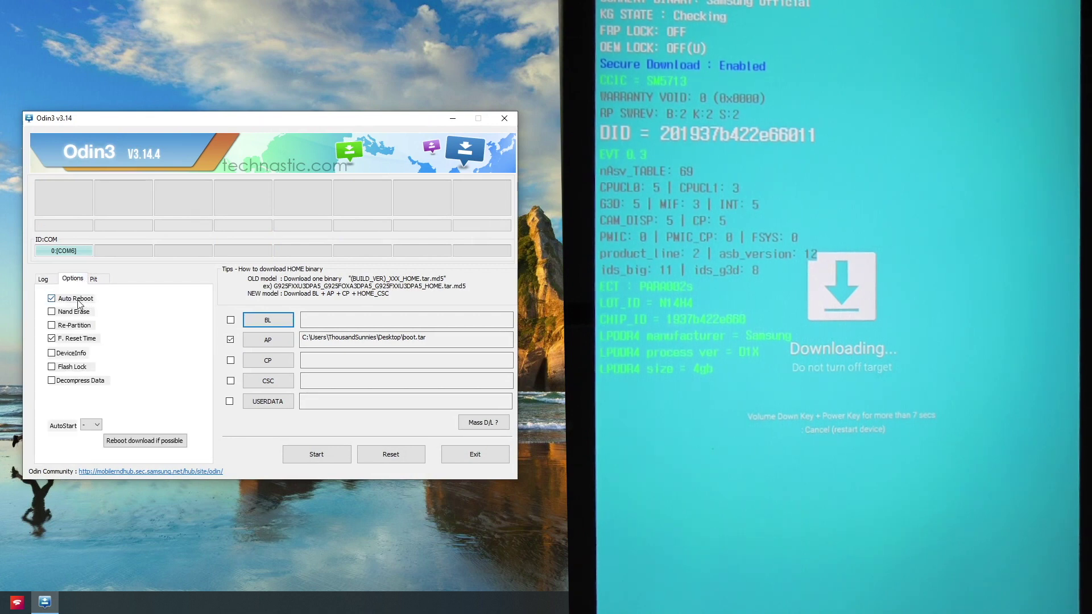
{"action": "left_click", "coordinate": [43, 279]}
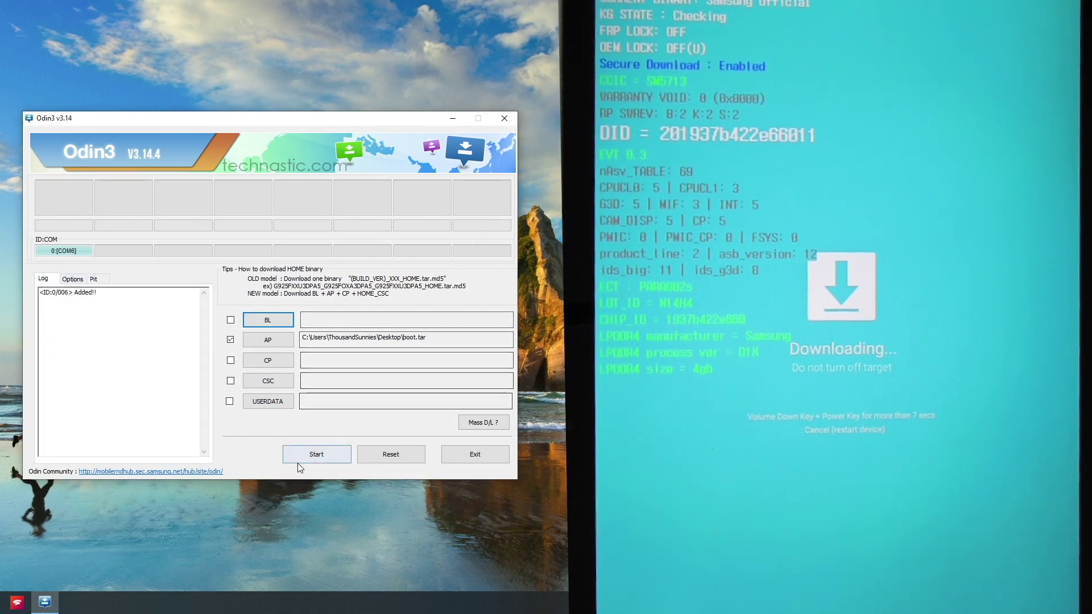
{"action": "left_click", "coordinate": [310, 456]}
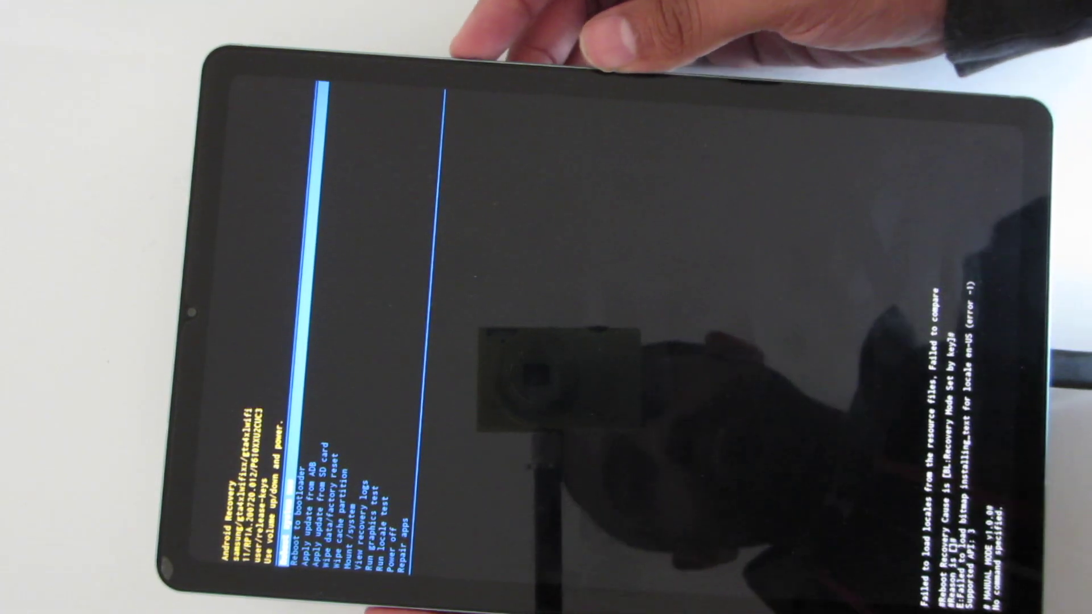
Select Wipe data/factory reset in Android Recovery and reboot the tablet afterwards.
{"action": "key", "text": "Down"}
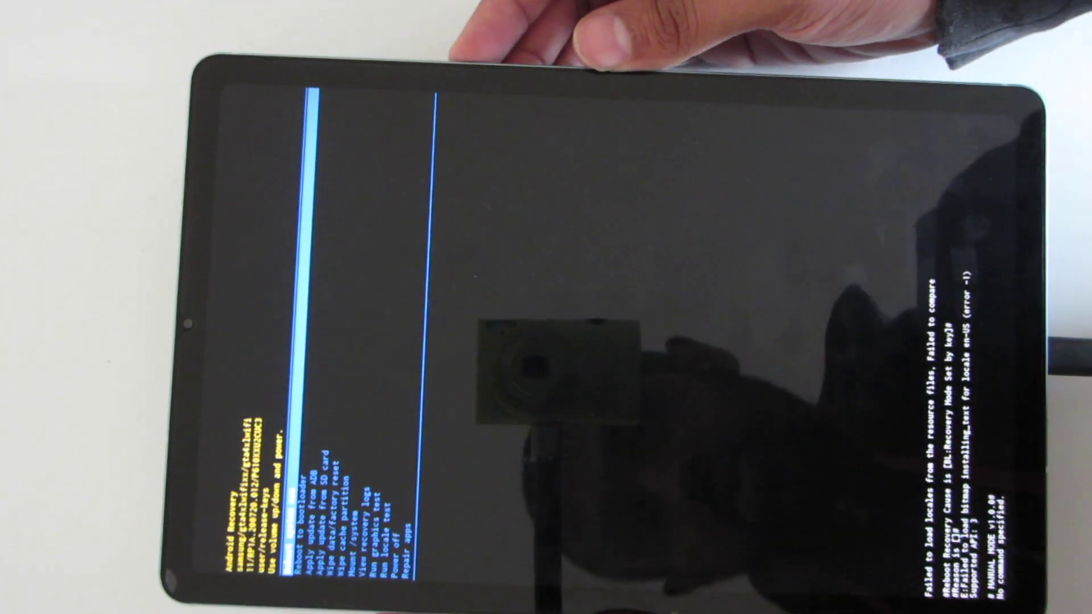
{"action": "key", "text": "Down"}
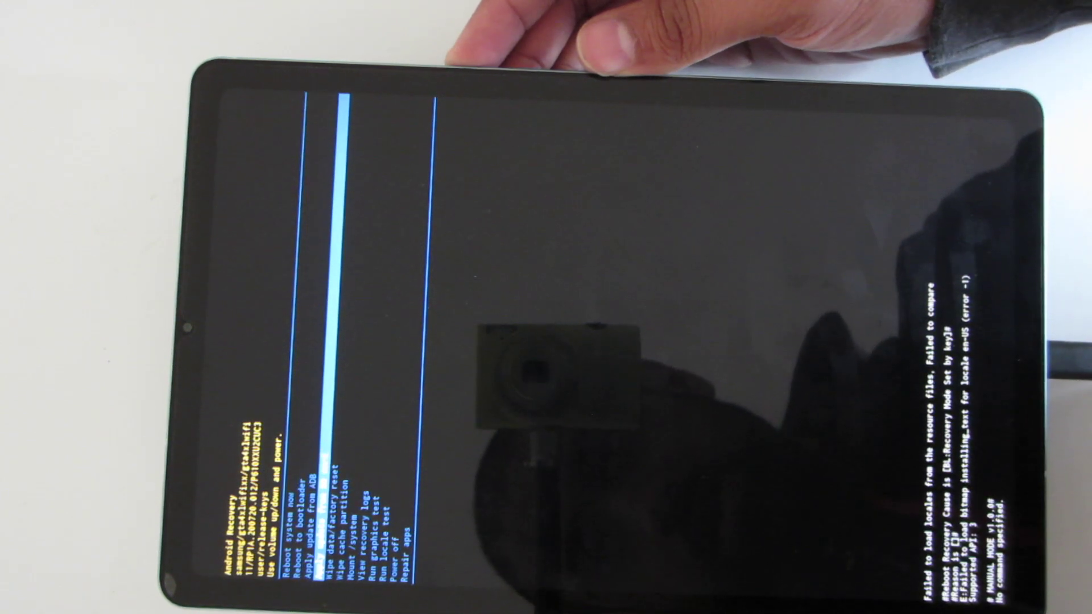
{"action": "key", "text": "Down"}
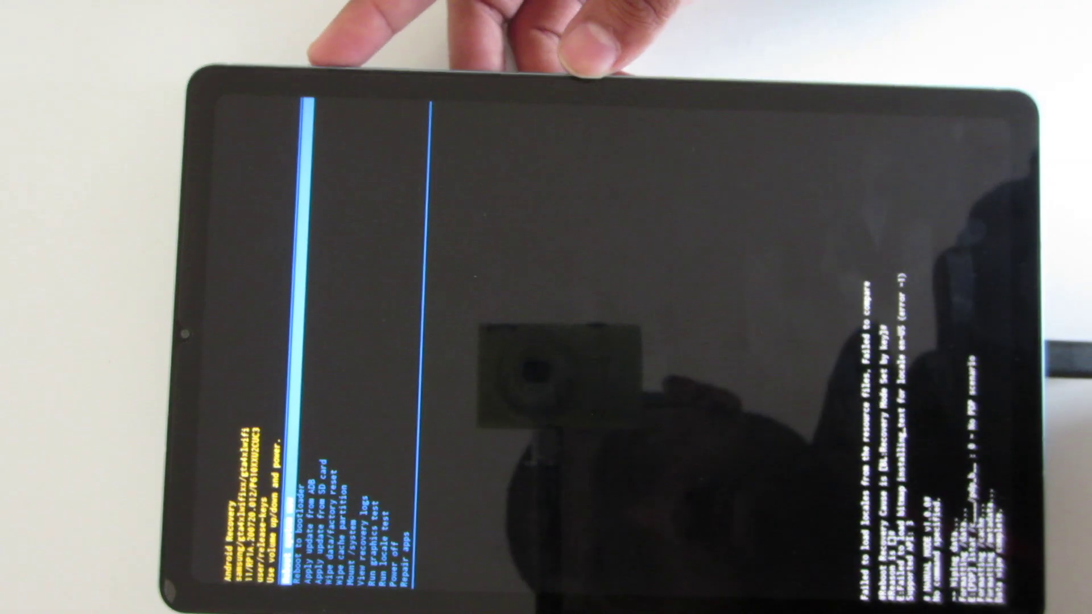
{"action": "key", "text": "Return"}
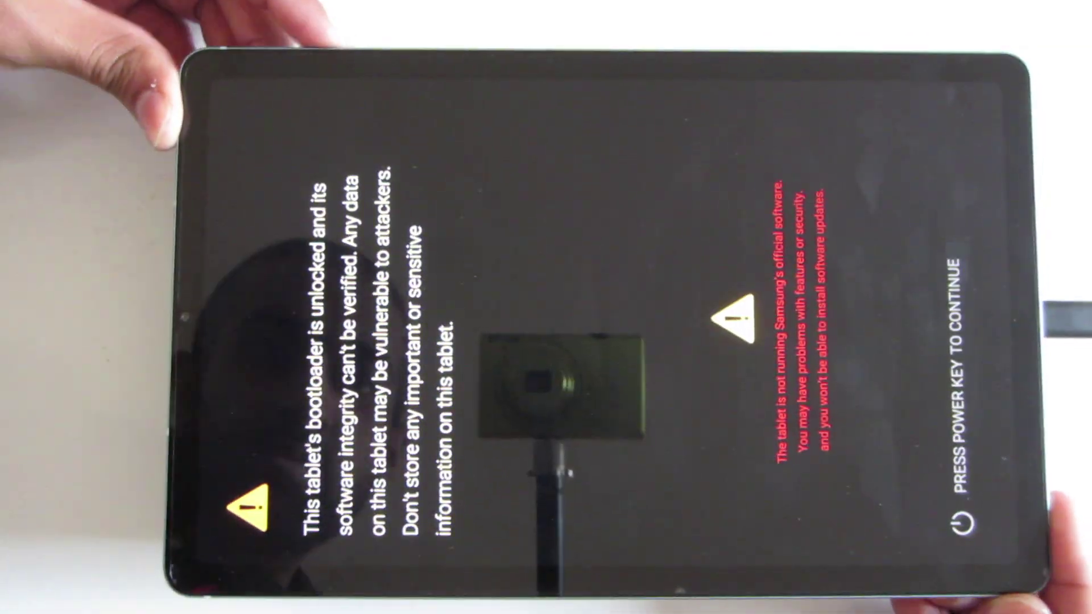
Start setup past the bootloader warning, skip Google sign-in, and accept Google Services.
{"action": "key", "text": "Return"}
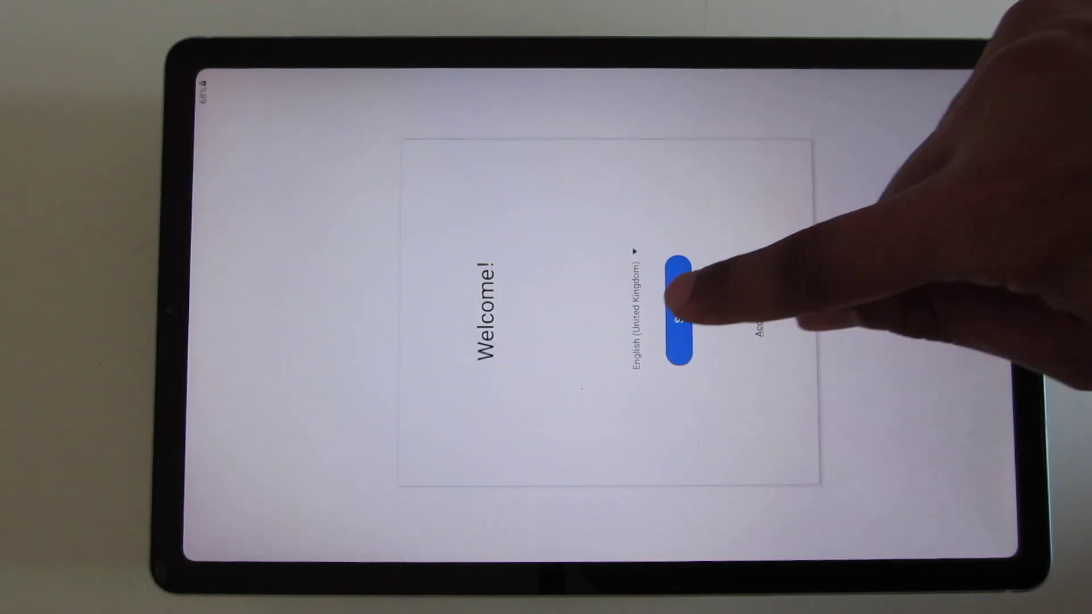
{"action": "left_click", "coordinate": [652, 307]}
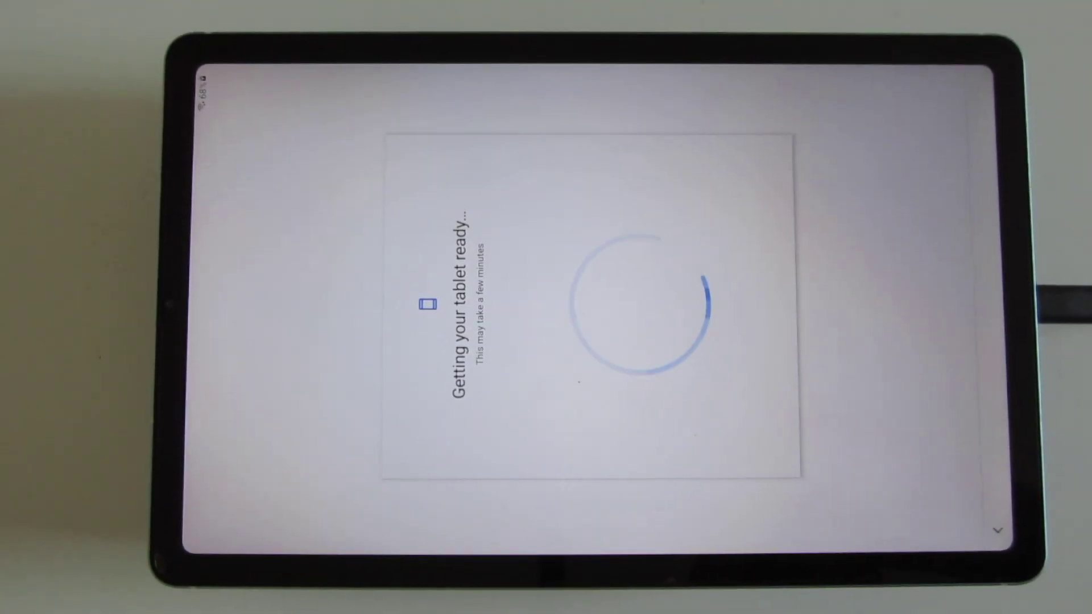
{"action": "left_click", "coordinate": [629, 444]}
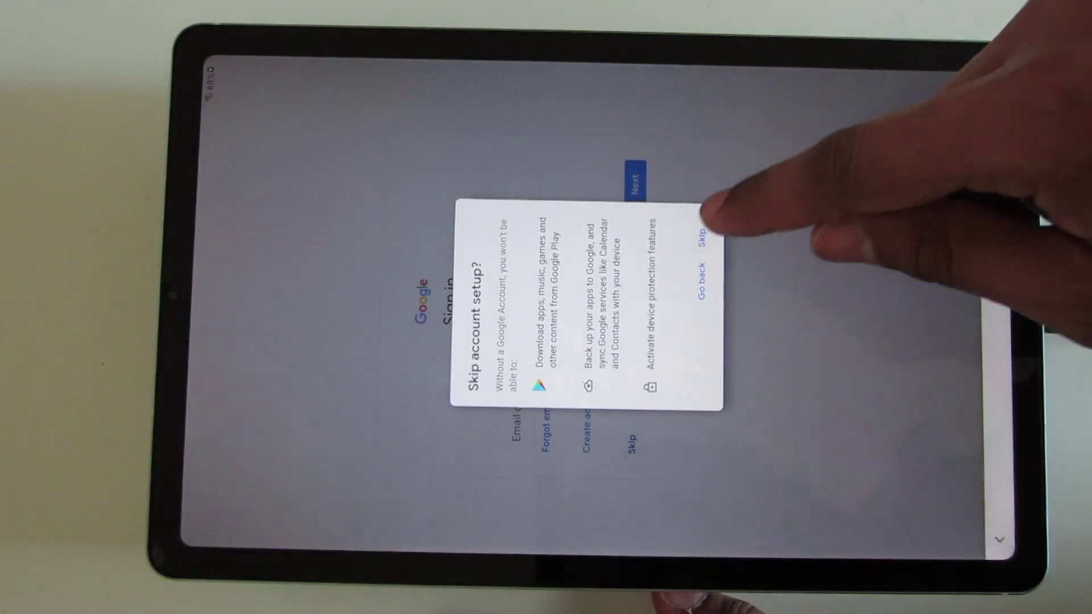
{"action": "left_click", "coordinate": [705, 228]}
{"action": "left_click", "coordinate": [780, 176]}
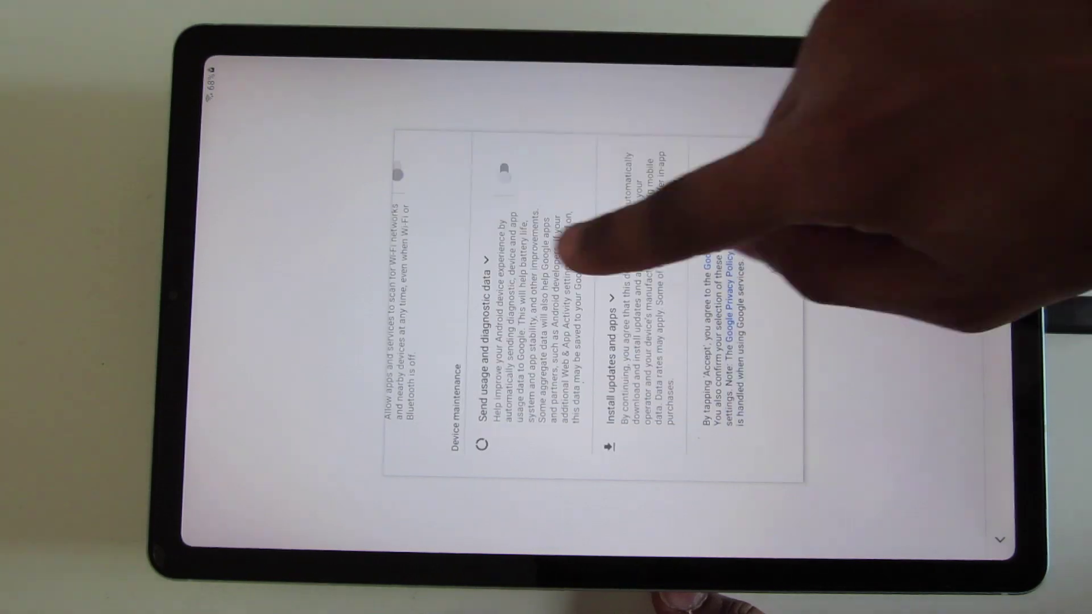
{"action": "left_click", "coordinate": [780, 176]}
Skip tablet protection and remaining setup offers, then finish setup.
{"action": "left_click", "coordinate": [780, 449]}
{"action": "left_click", "coordinate": [948, 256]}
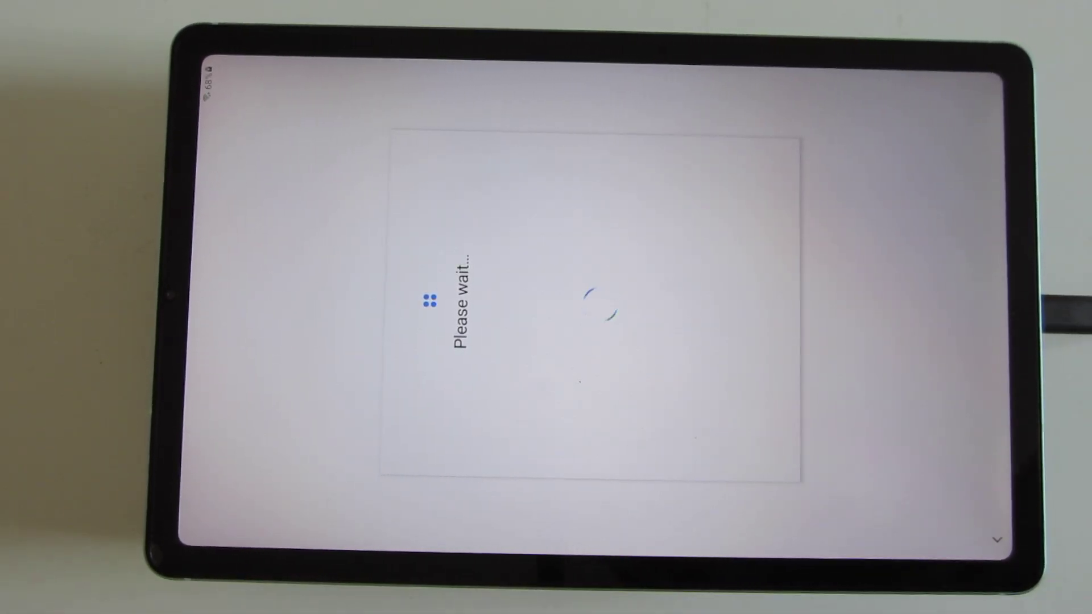
{"action": "left_click", "coordinate": [777, 449]}
{"action": "left_click", "coordinate": [963, 292]}
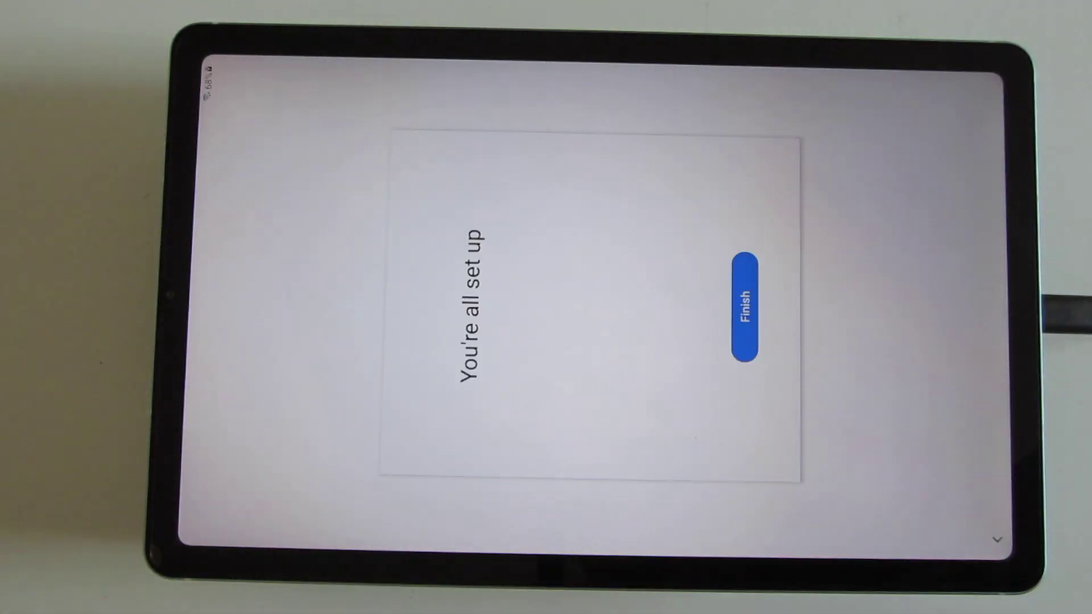
{"action": "left_click", "coordinate": [746, 304]}
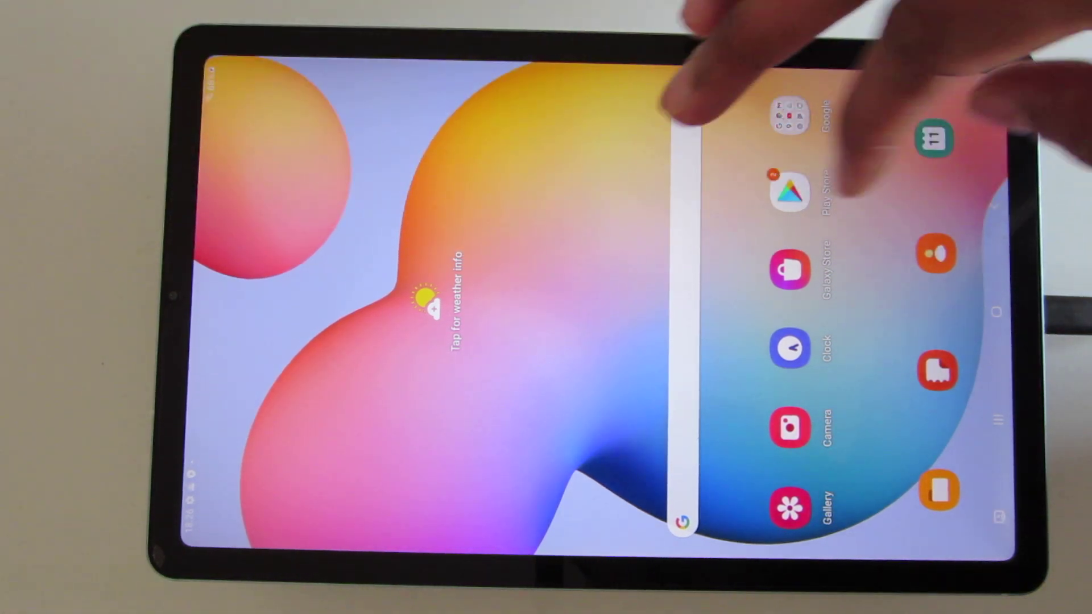
Dismiss the notification panel and bring up the list of all apps.
{"action": "left_click_drag", "start_coordinate": [197, 296], "coordinate": [409, 296]}
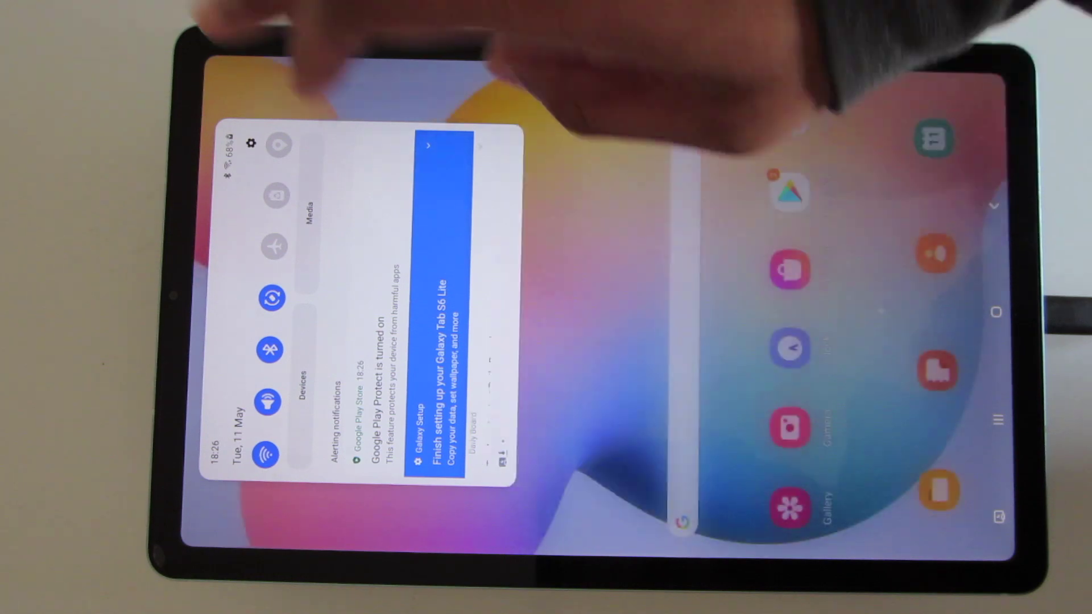
{"action": "left_click_drag", "start_coordinate": [455, 295], "coordinate": [512, 295]}
{"action": "left_click_drag", "start_coordinate": [511, 228], "coordinate": [227, 227]}
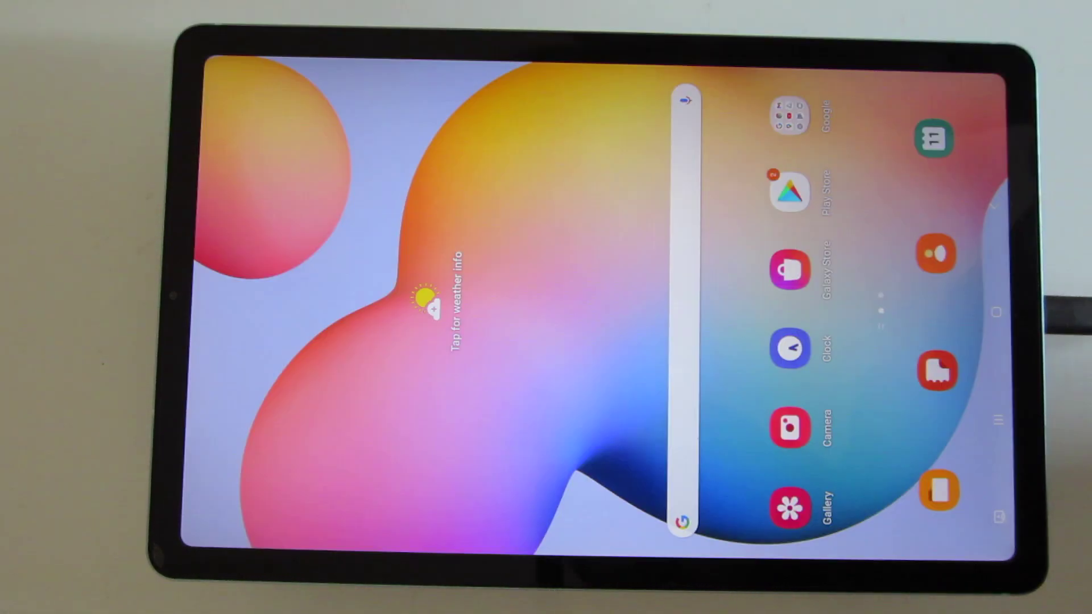
{"action": "left_click_drag", "start_coordinate": [739, 228], "coordinate": [512, 228]}
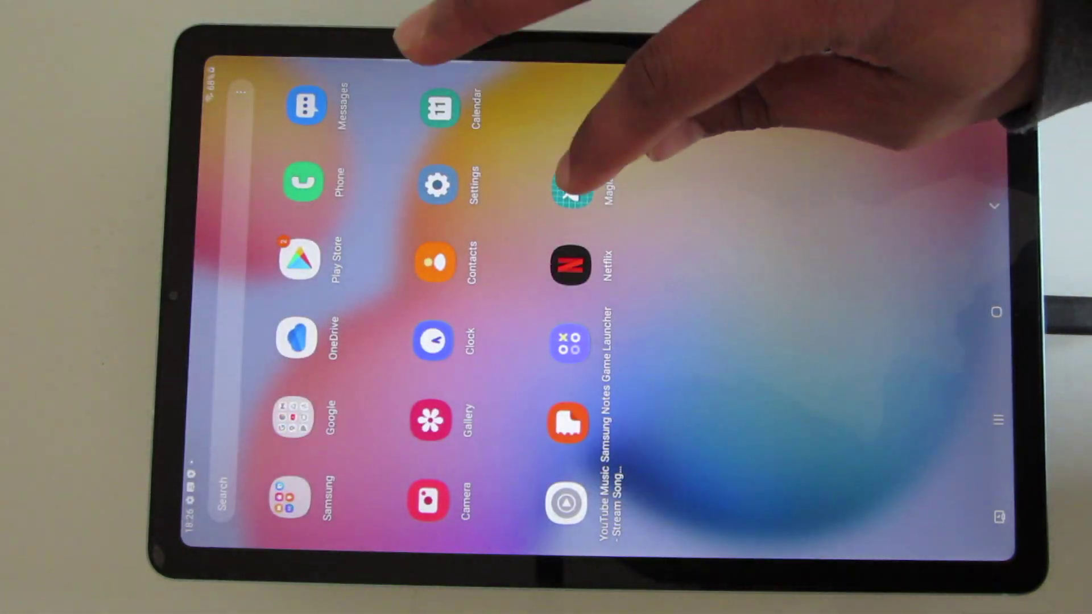
Launch Magisk, accept the full app download, and accept additional setup to reboot.
{"action": "left_click", "coordinate": [572, 191]}
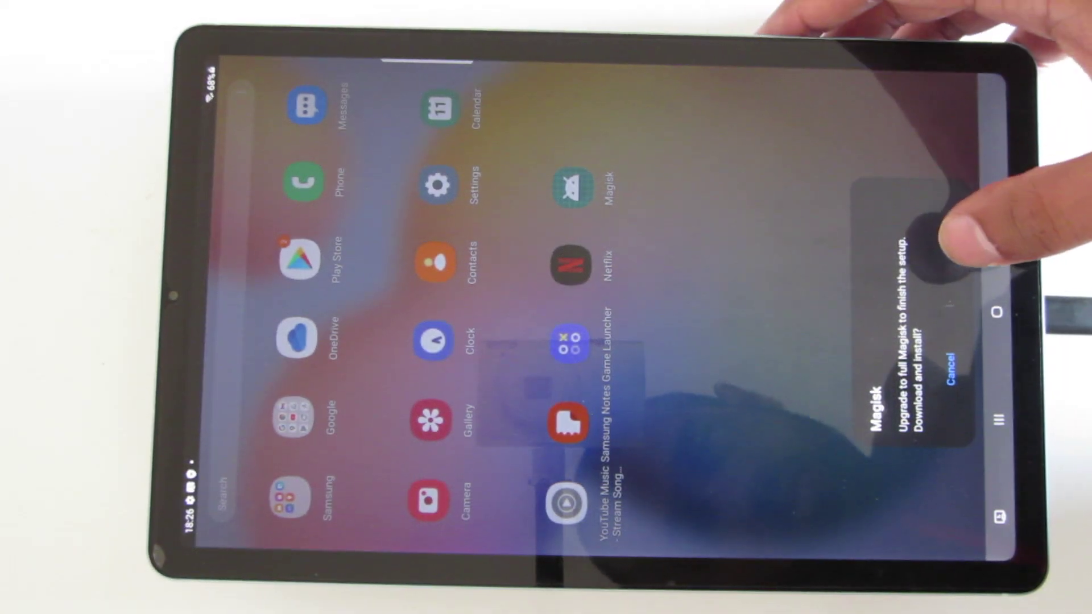
{"action": "left_click", "coordinate": [941, 244]}
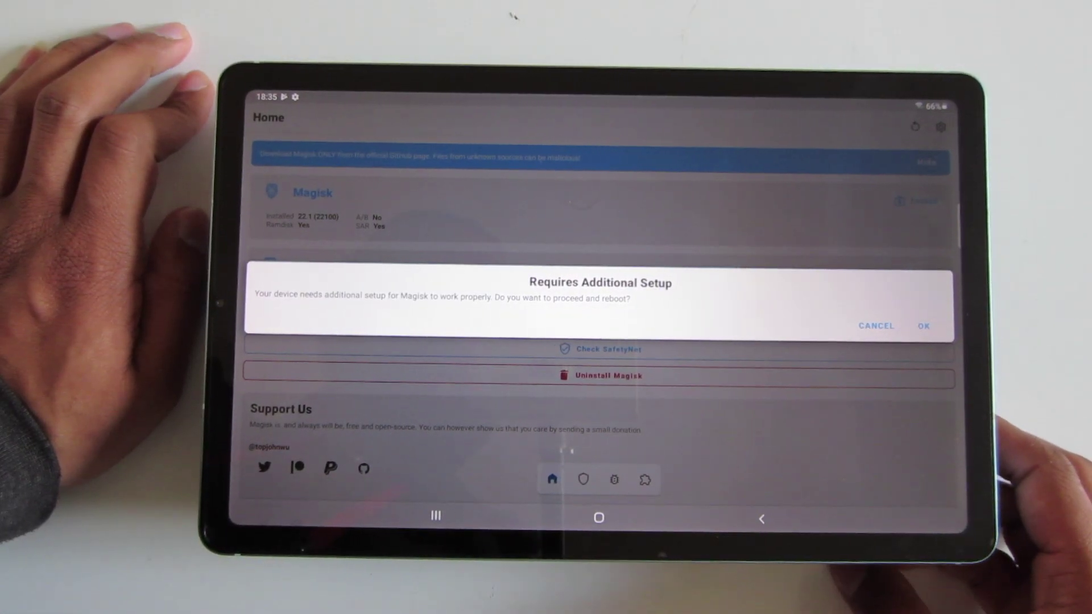
{"action": "left_click", "coordinate": [923, 326]}
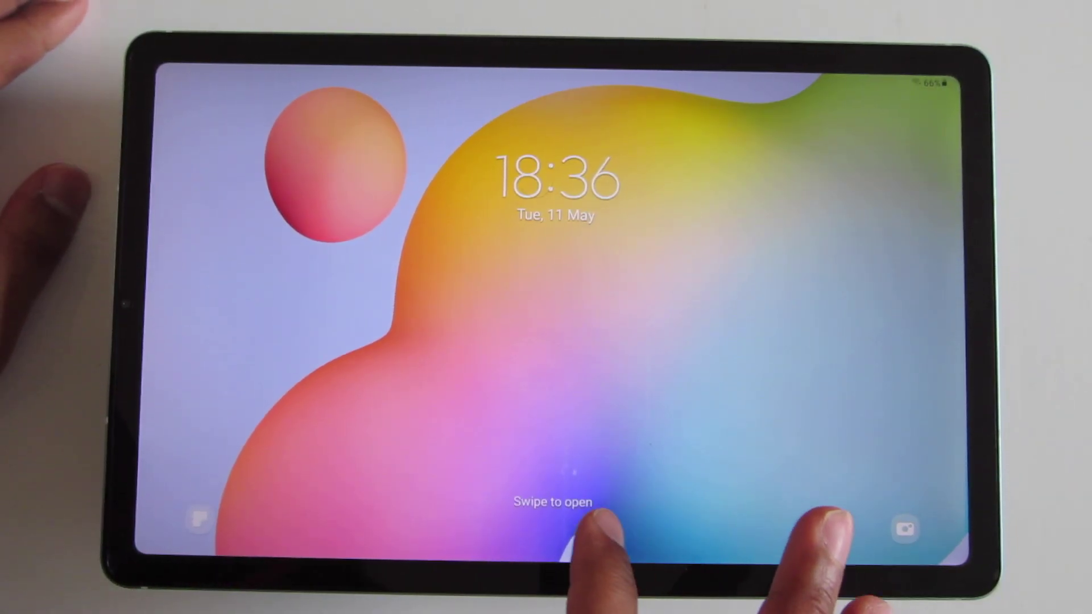
Launch Magisk from the app drawer and dismiss the warning banner, confirming Magisk 22.1 (22100) installed.
{"action": "left_click_drag", "start_coordinate": [568, 489], "coordinate": [569, 285]}
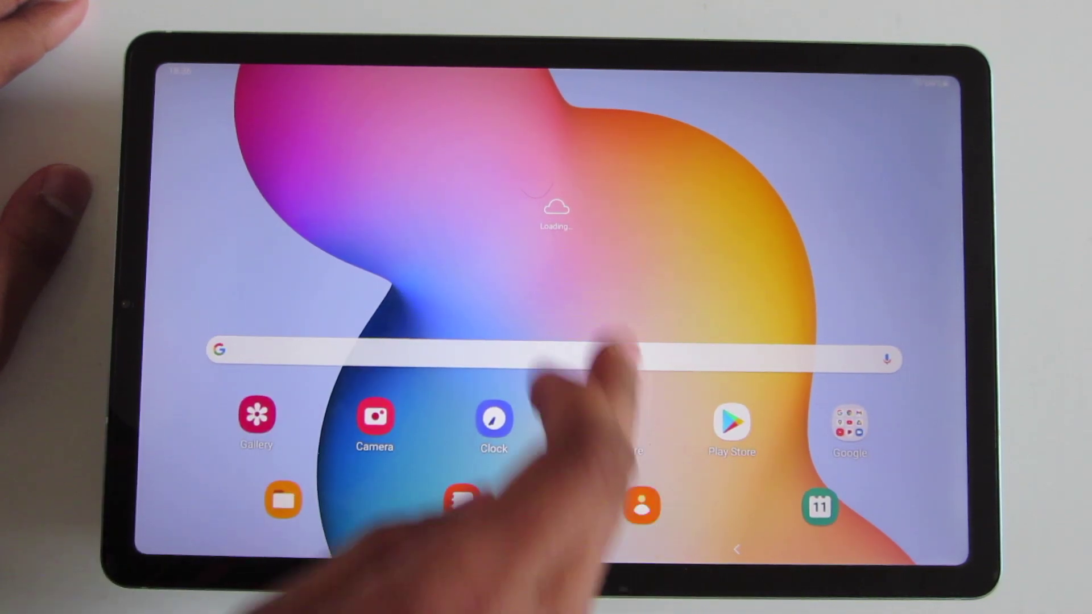
{"action": "left_click_drag", "start_coordinate": [586, 370], "coordinate": [546, 216]}
{"action": "left_click", "coordinate": [731, 302]}
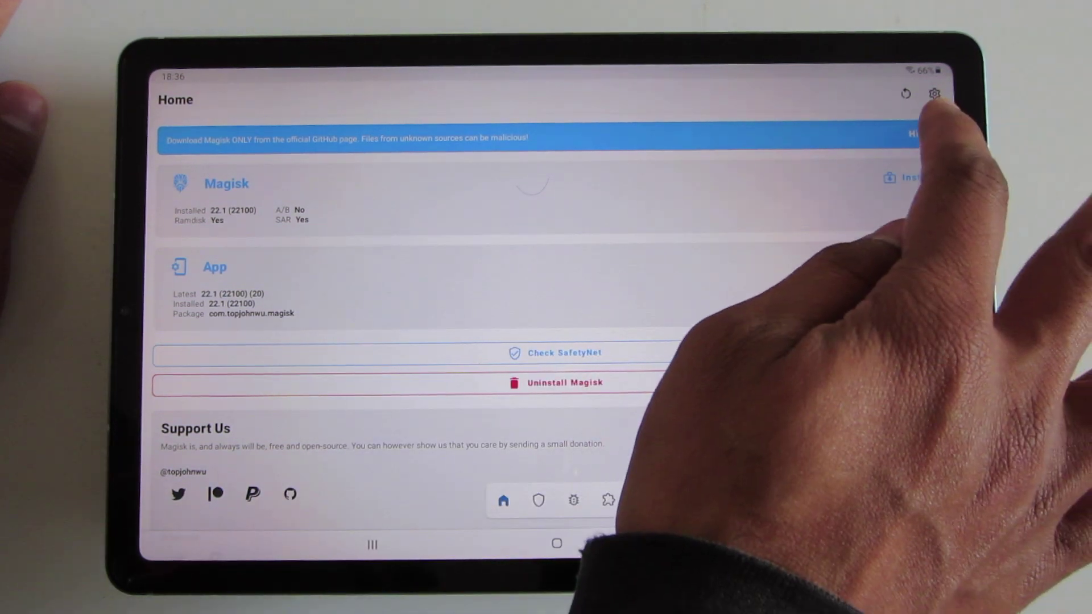
{"action": "left_click", "coordinate": [919, 134]}
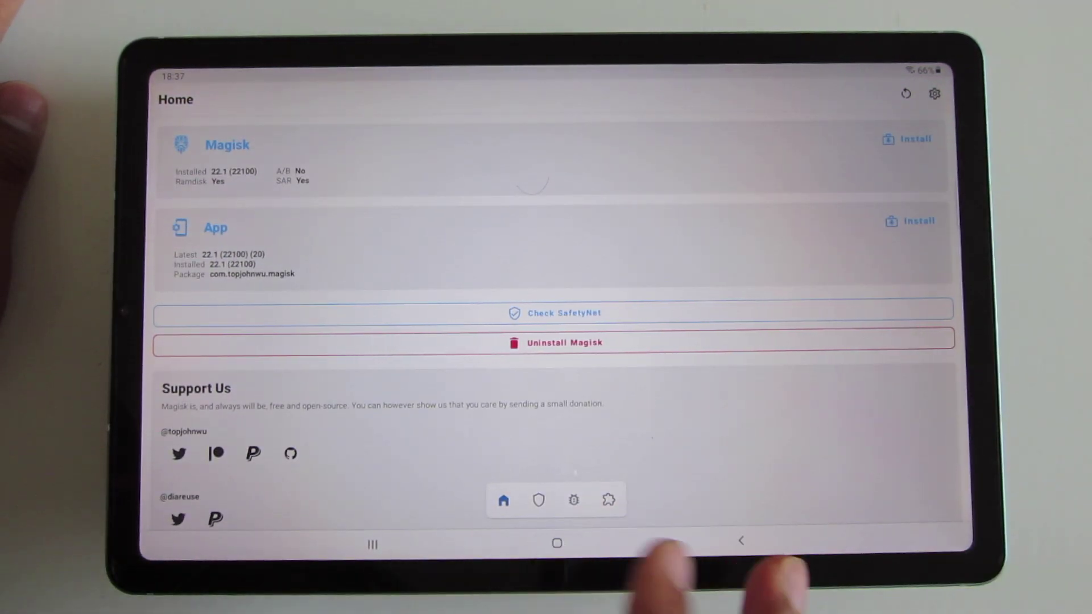